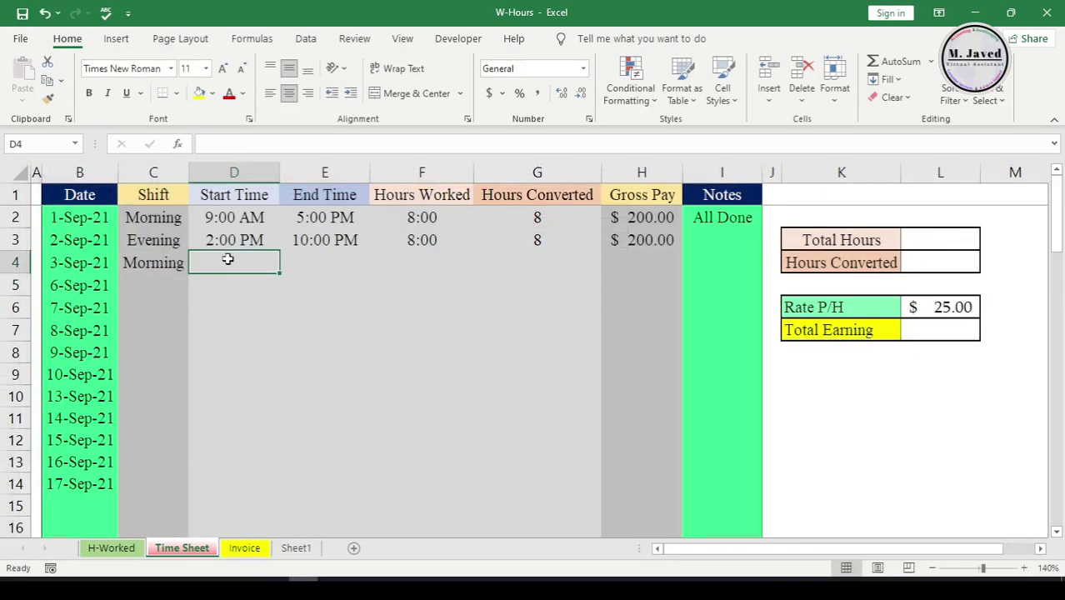
Step: Enter 9:00 AM to 5:00 PM in row 4 and fill the hours and pay formulas down to row 8
{"action": "type", "text": "9:00 AM"}
{"action": "key", "text": "Tab"}
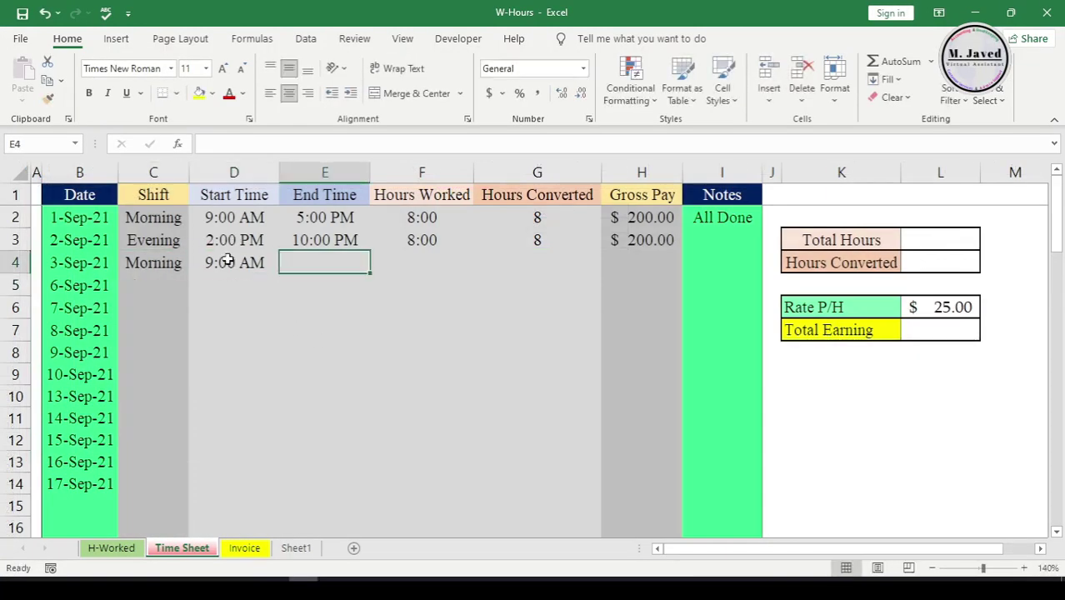
{"action": "type", "text": "5:00 PM"}
{"action": "key", "text": "Tab"}
{"action": "left_click_drag", "start_coordinate": [402, 241], "coordinate": [641, 218]}
{"action": "left_click_drag", "start_coordinate": [682, 251], "coordinate": [682, 372]}
Step: Check the gross pay in H5, copy the Hours Converted value in G2, and select that column
{"action": "left_click", "coordinate": [642, 285]}
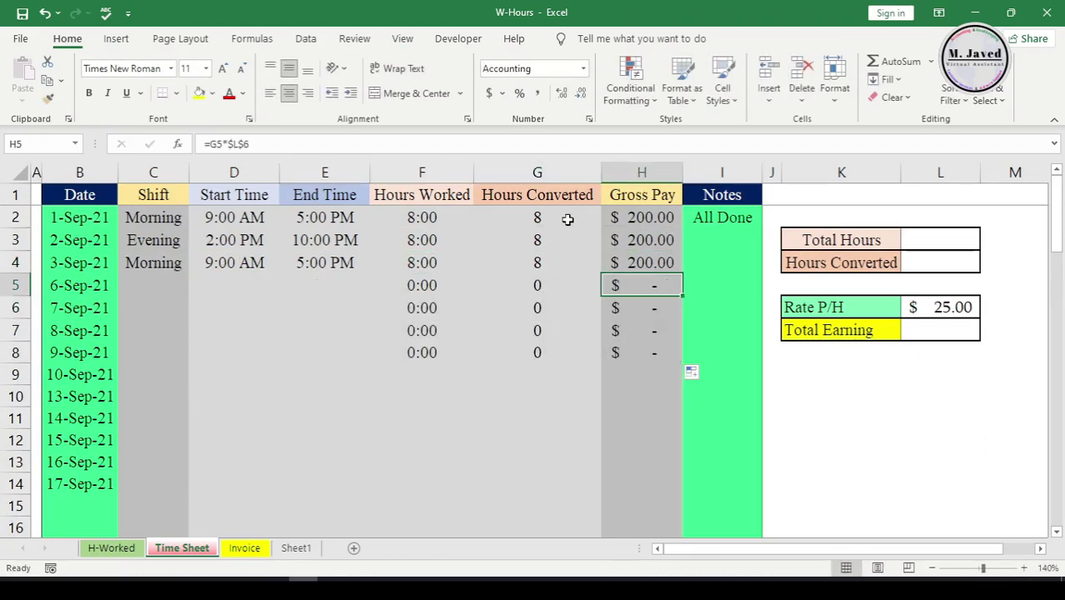
{"action": "left_click", "coordinate": [537, 218]}
{"action": "key", "text": "ctrl+c"}
{"action": "left_click", "coordinate": [558, 172]}
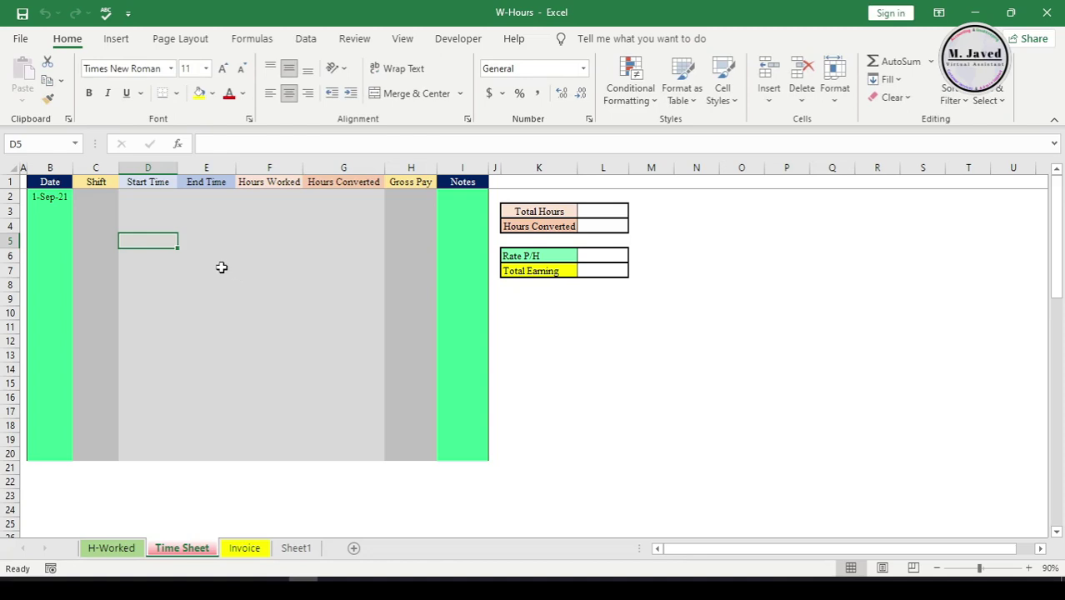
Step: Clear the existing fill on D2:G12, then shade the range light grey
{"action": "left_click", "coordinate": [131, 197]}
{"action": "left_click", "coordinate": [94, 198]}
{"action": "left_click_drag", "start_coordinate": [133, 197], "coordinate": [371, 335]}
{"action": "left_click", "coordinate": [213, 92]}
{"action": "left_click", "coordinate": [221, 310]}
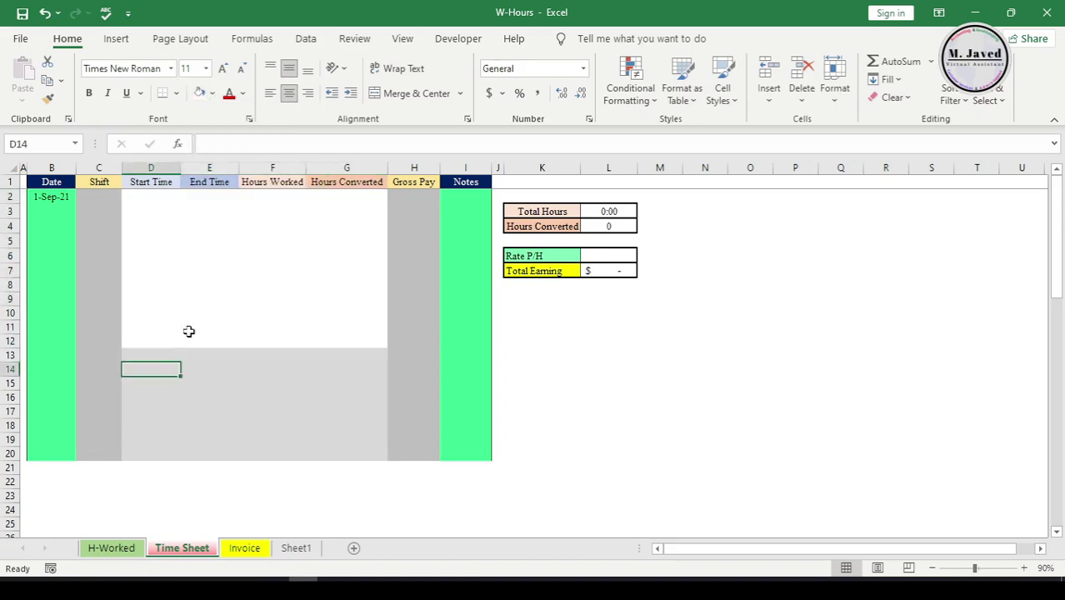
{"action": "left_click", "coordinate": [117, 196]}
{"action": "left_click_drag", "start_coordinate": [126, 196], "coordinate": [353, 345]}
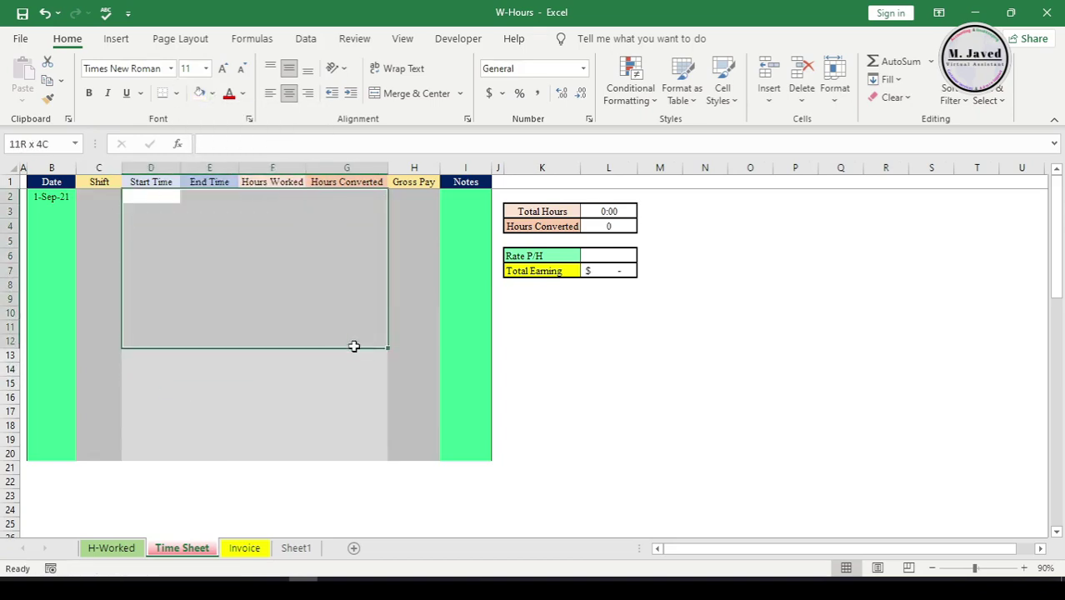
{"action": "left_click", "coordinate": [213, 93]}
{"action": "left_click", "coordinate": [207, 151]}
{"action": "left_click", "coordinate": [151, 285]}
{"action": "left_click", "coordinate": [100, 196]}
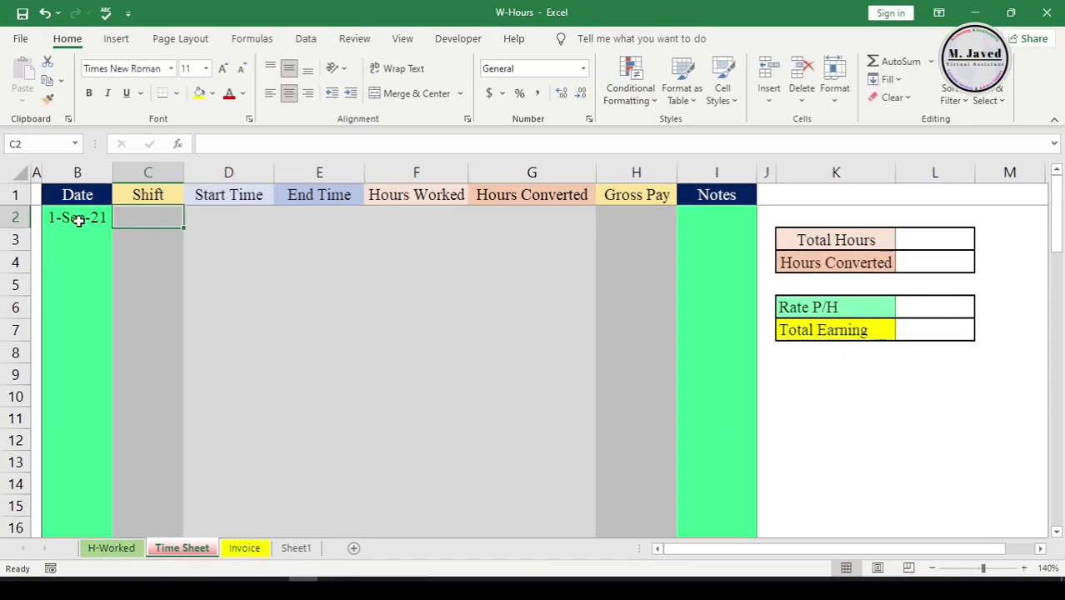
Step: Fill weekday-only dates from 1-Sep-21 to 17-Sep-21 down column B and widen the column
{"action": "left_click", "coordinate": [79, 220]}
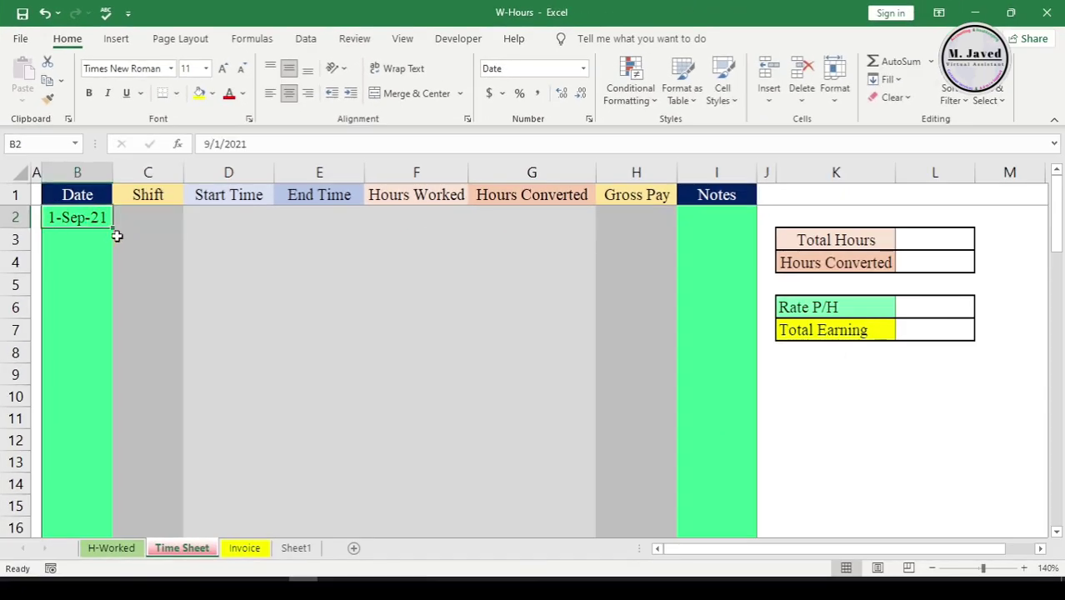
{"action": "left_click_drag", "start_coordinate": [113, 228], "coordinate": [114, 495]}
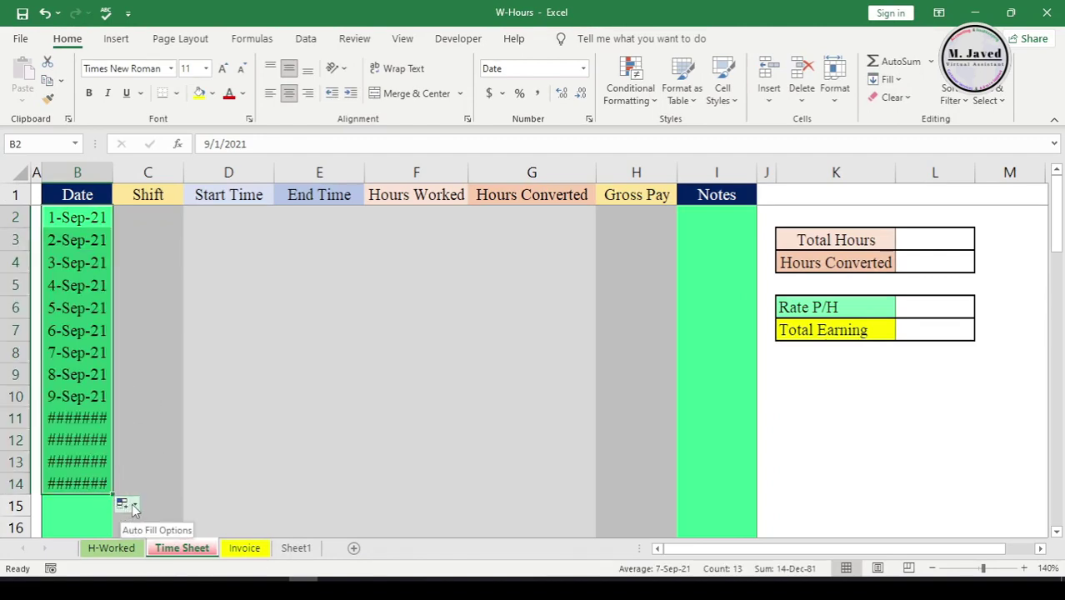
{"action": "left_click", "coordinate": [131, 507]}
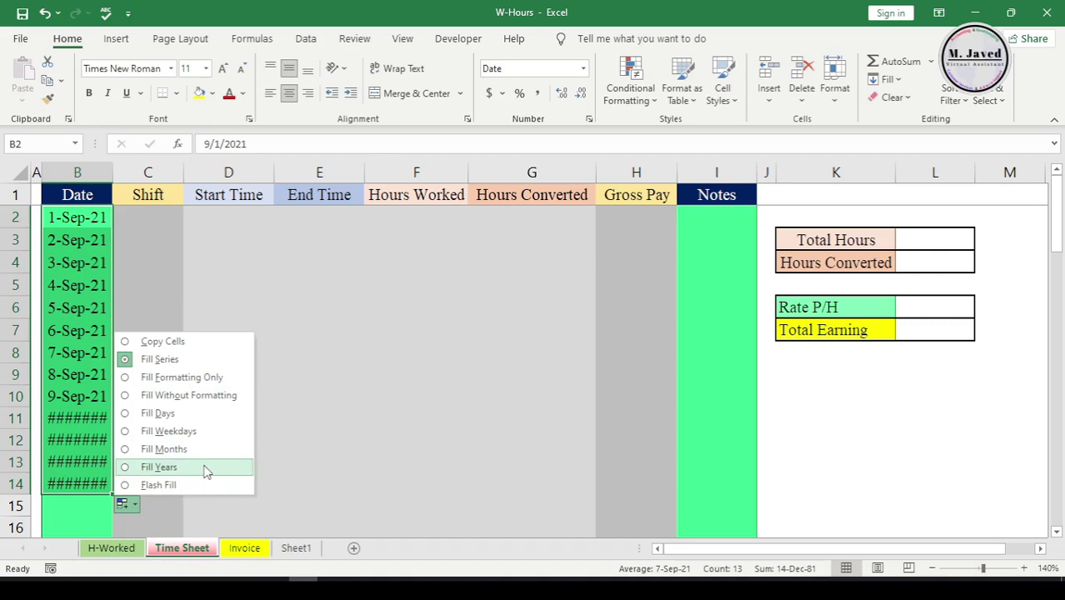
{"action": "left_click", "coordinate": [209, 434]}
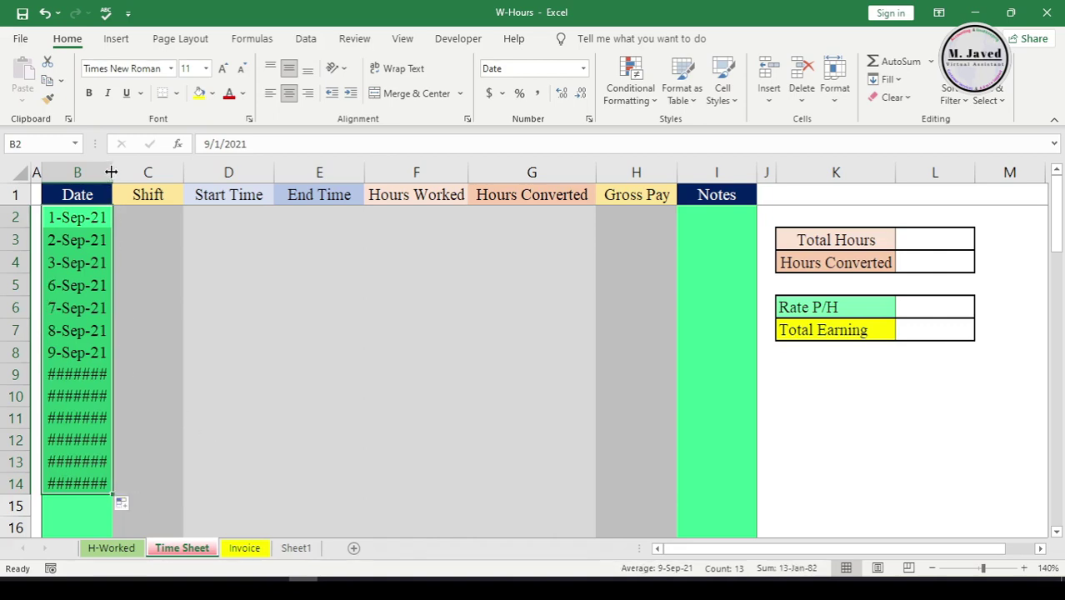
{"action": "left_click_drag", "start_coordinate": [110, 172], "coordinate": [119, 172]}
Step: Log a Morning shift from 9:00 AM to 5:00 PM in row 2
{"action": "left_click", "coordinate": [159, 215]}
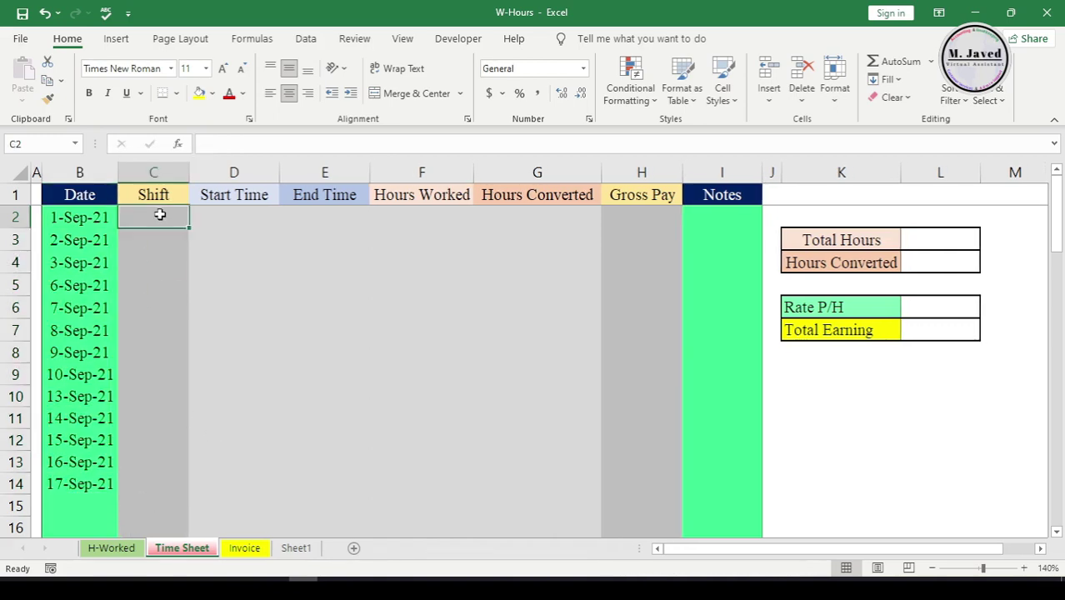
{"action": "type", "text": "Morning"}
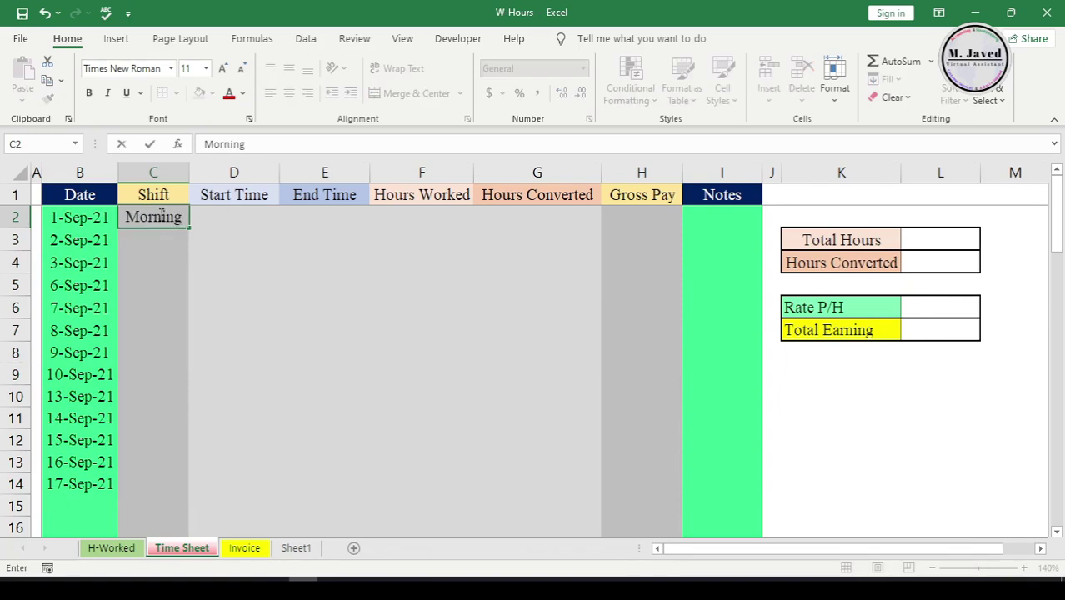
{"action": "key", "text": "Tab"}
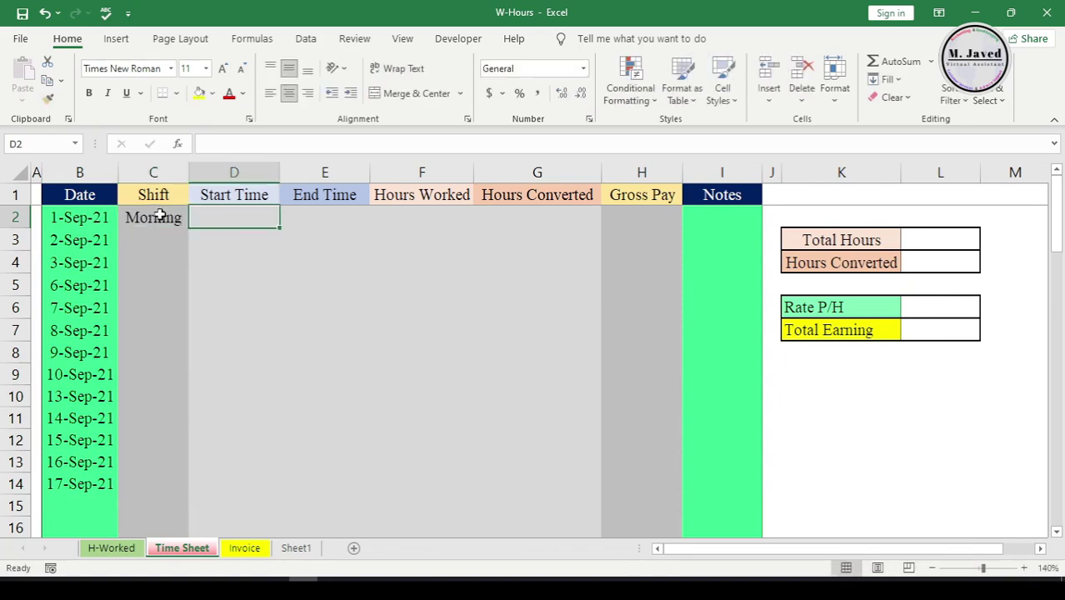
{"action": "type", "text": "9:0"}
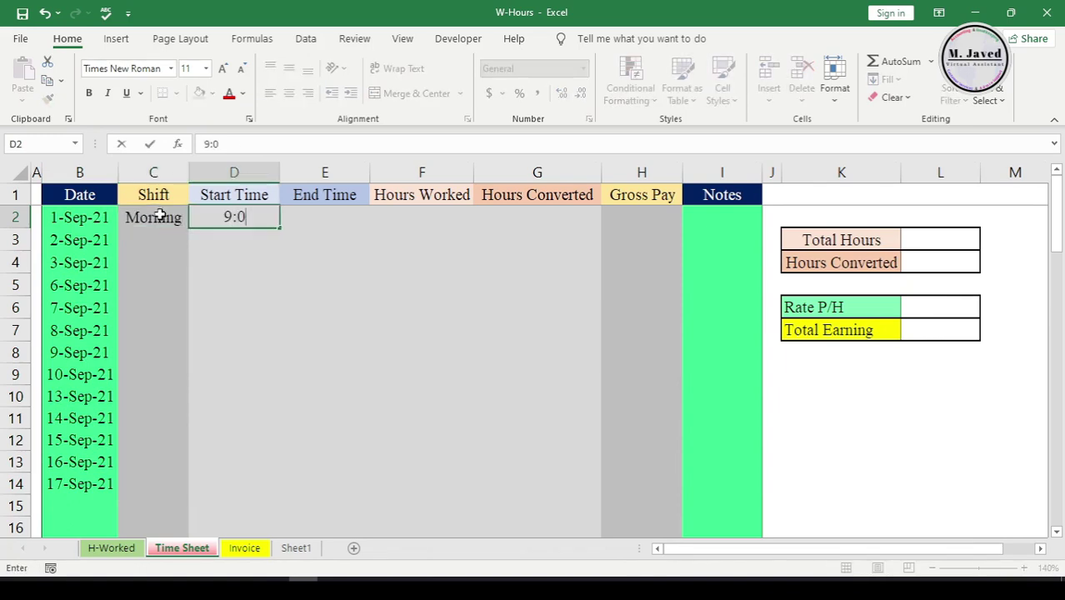
{"action": "type", "text": "0 AM"}
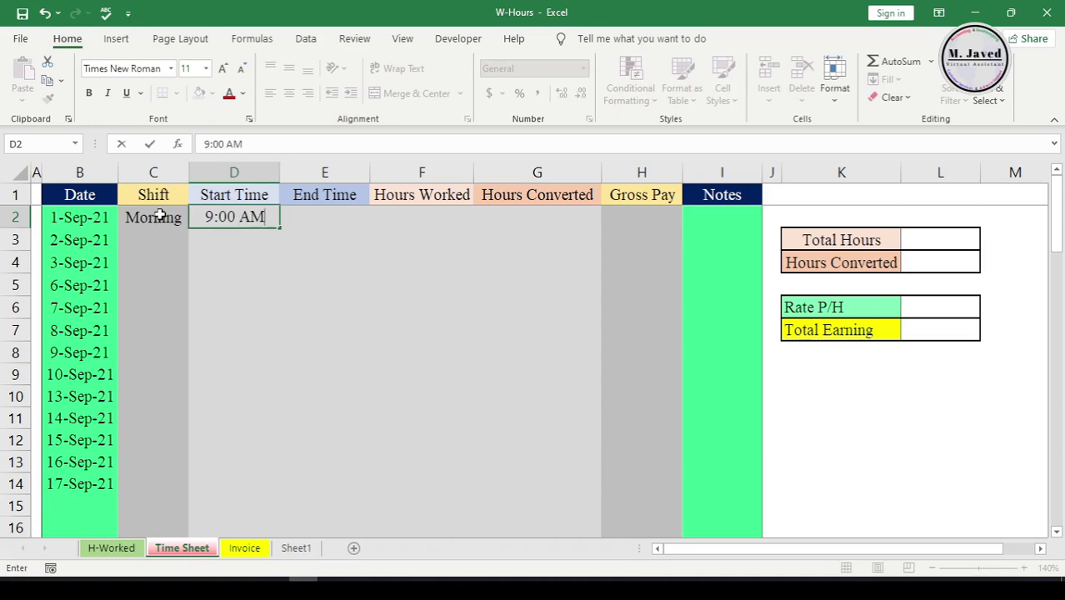
{"action": "key", "text": "Tab"}
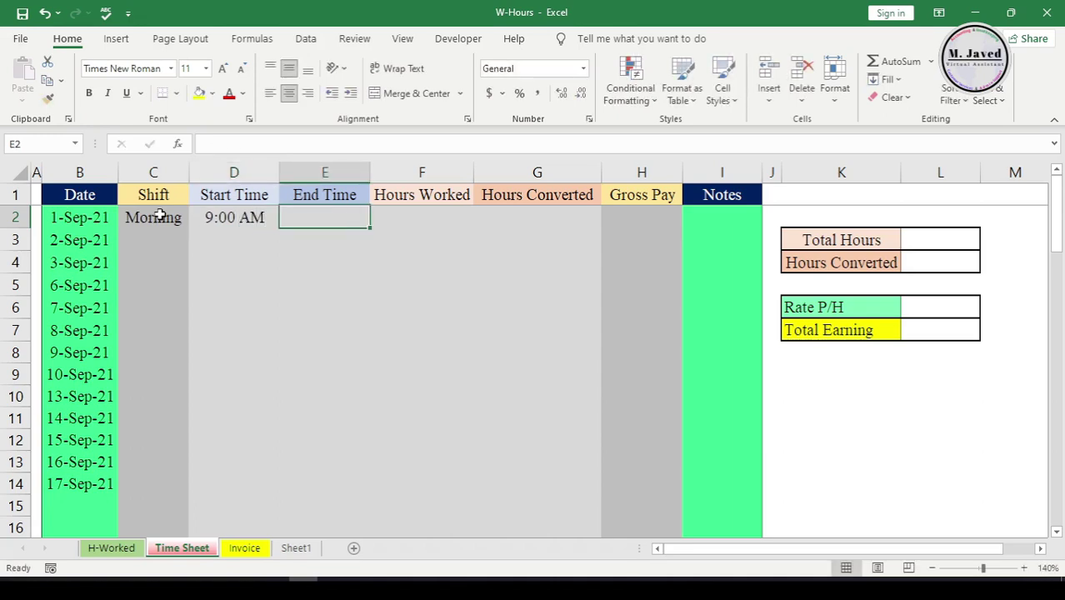
{"action": "type", "text": "5"}
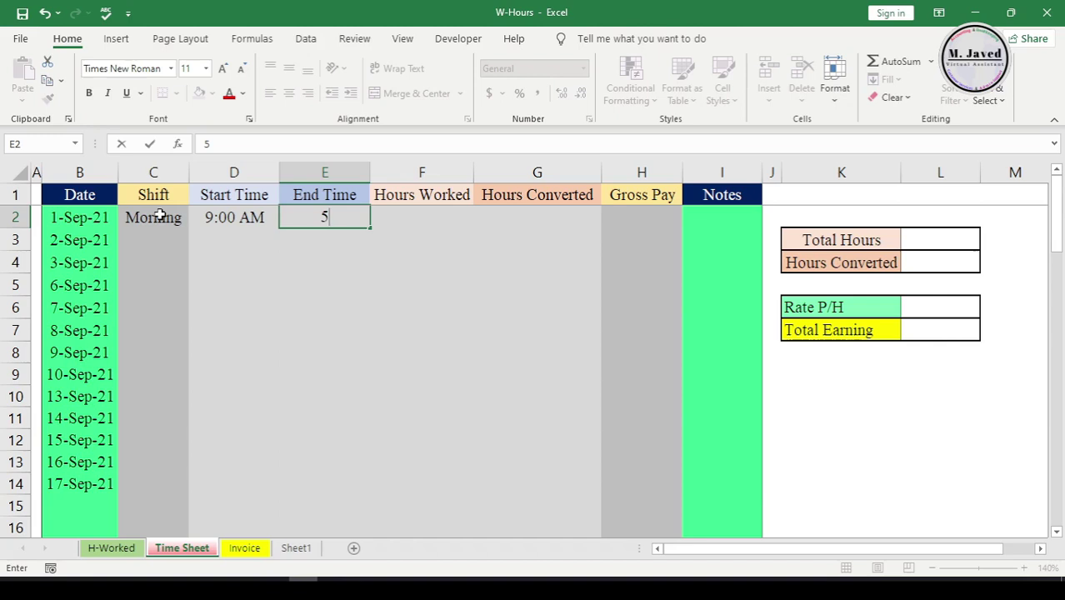
{"action": "type", "text": ":00 PM"}
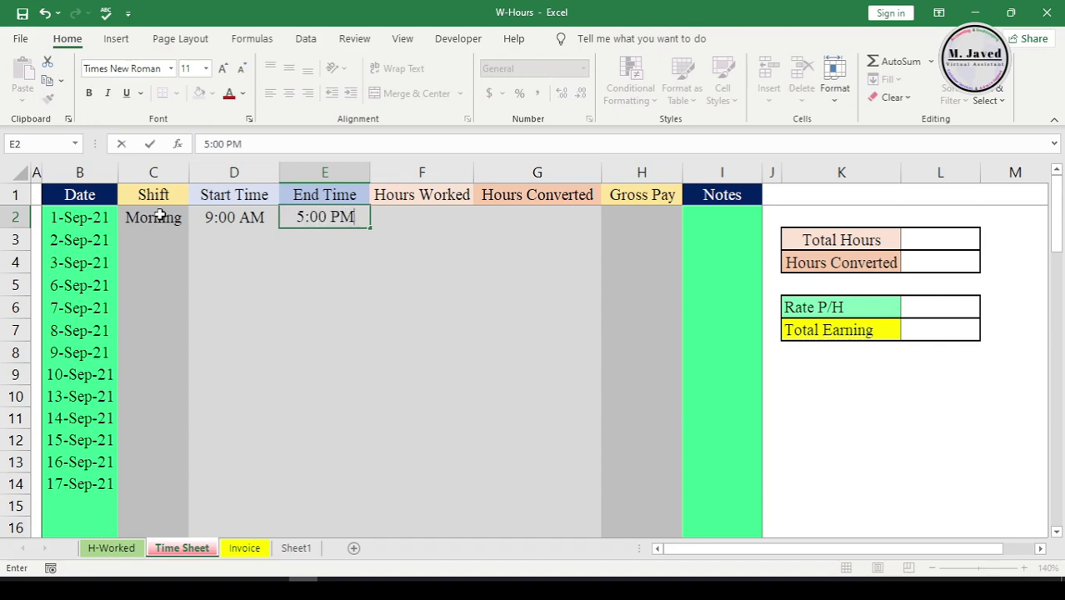
{"action": "key", "text": "Tab"}
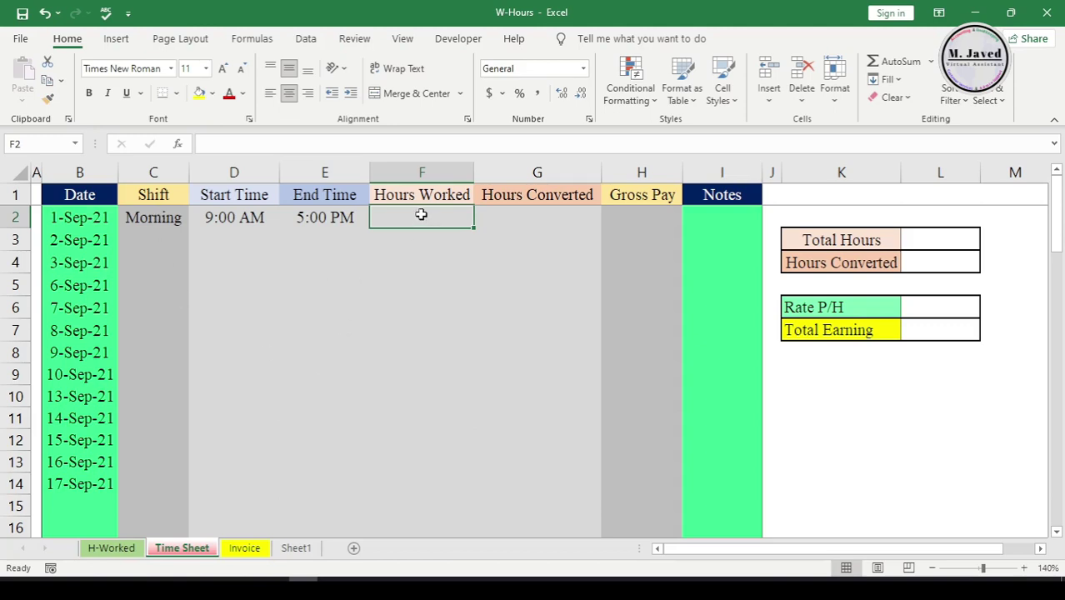
Step: Enter =E2-D2 in F2 to calculate the hours worked
{"action": "type", "text": "="}
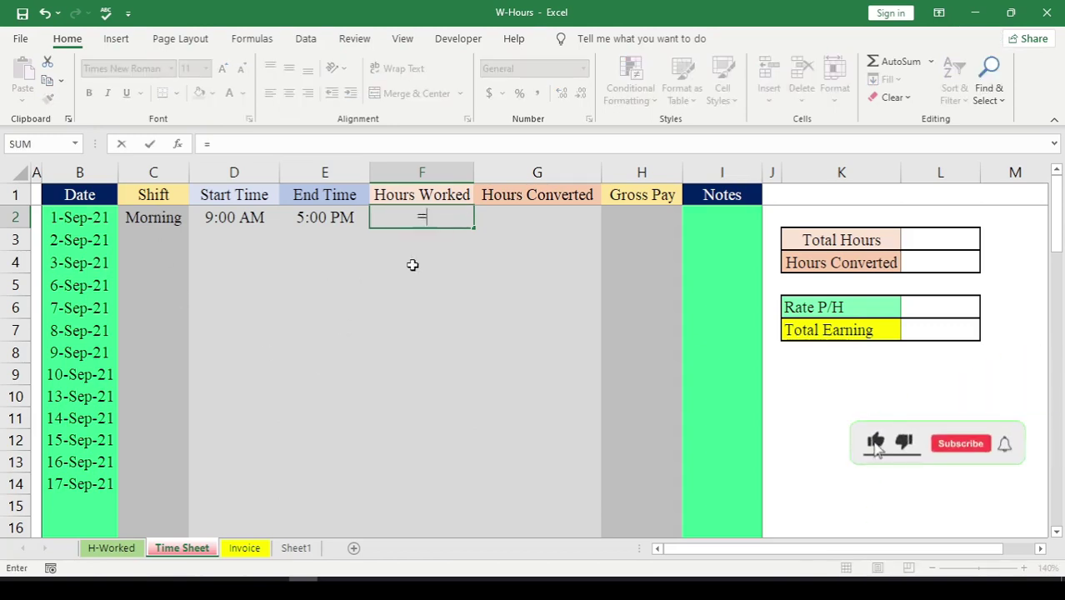
{"action": "left_click", "coordinate": [312, 216]}
{"action": "type", "text": "-"}
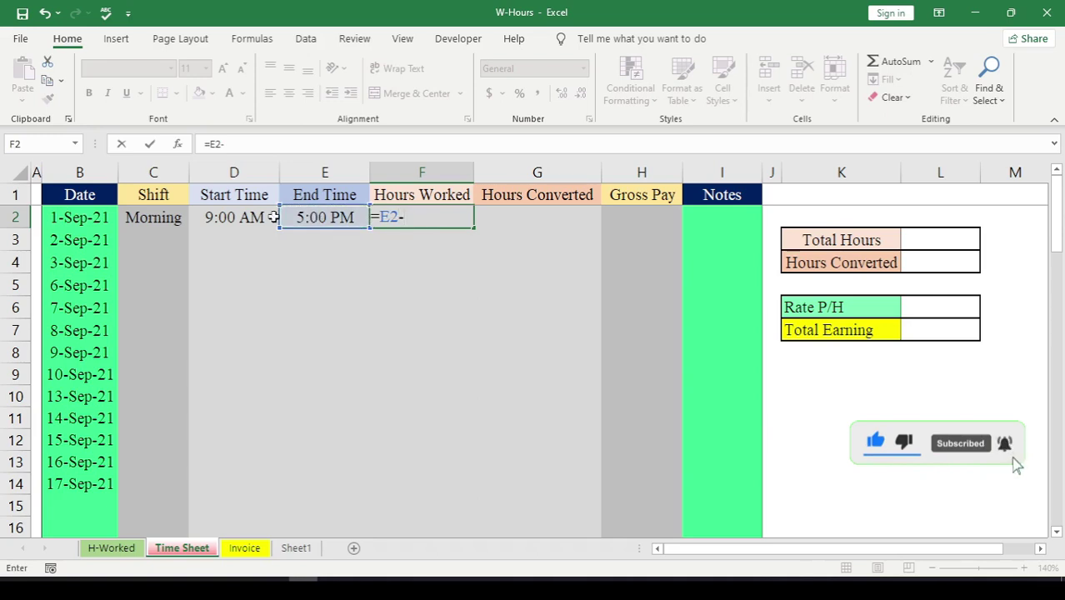
{"action": "left_click", "coordinate": [240, 217]}
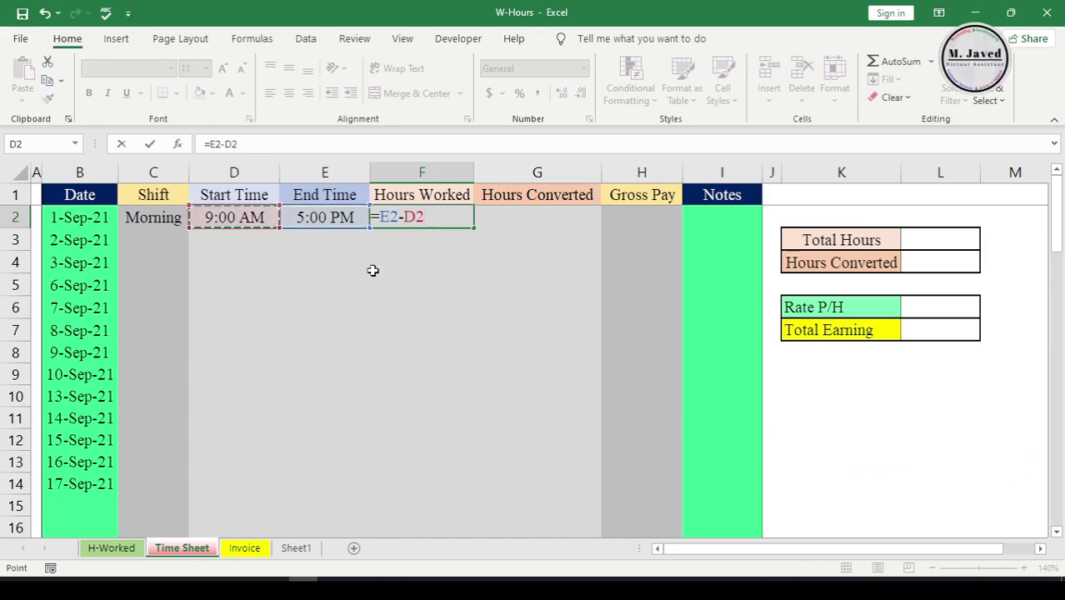
{"action": "key", "text": "Return"}
{"action": "left_click", "coordinate": [414, 215]}
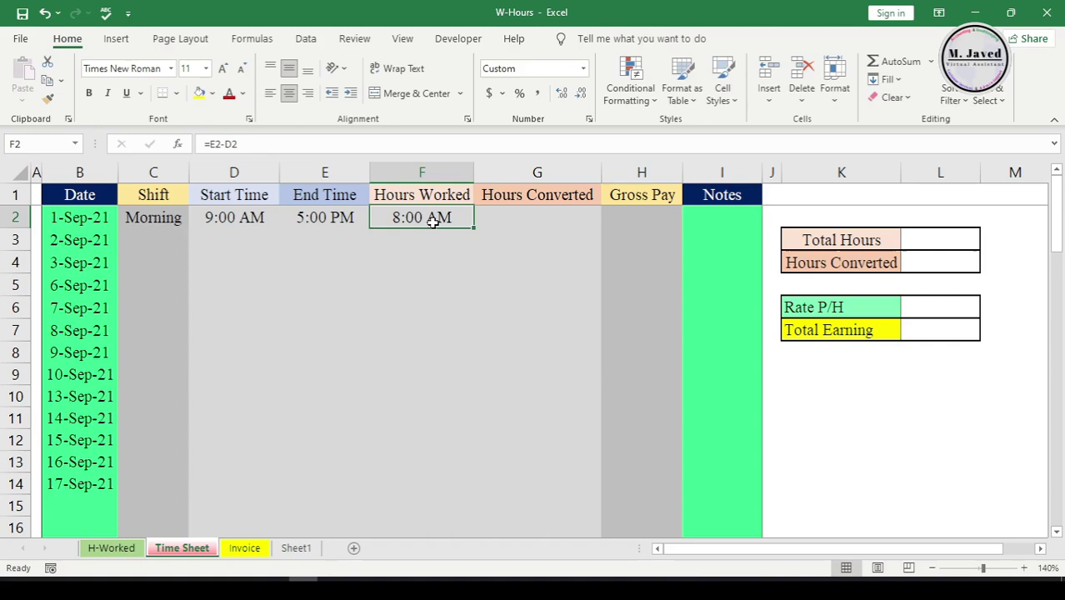
Step: Give F2 the custom [h]:mm number format so it reads 8:00
{"action": "left_click", "coordinate": [584, 70]}
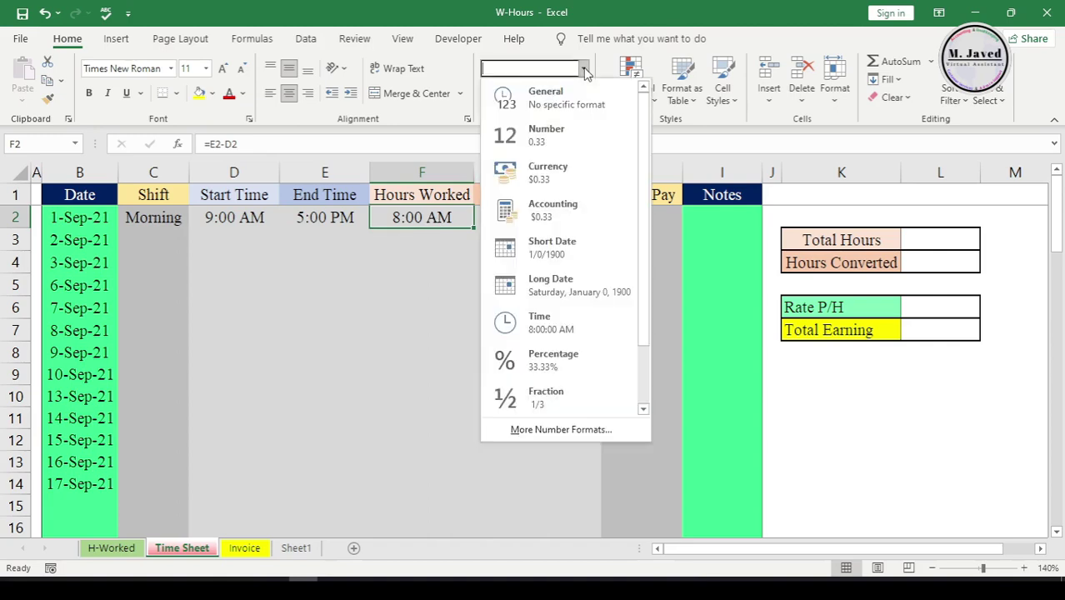
{"action": "left_click", "coordinate": [566, 429]}
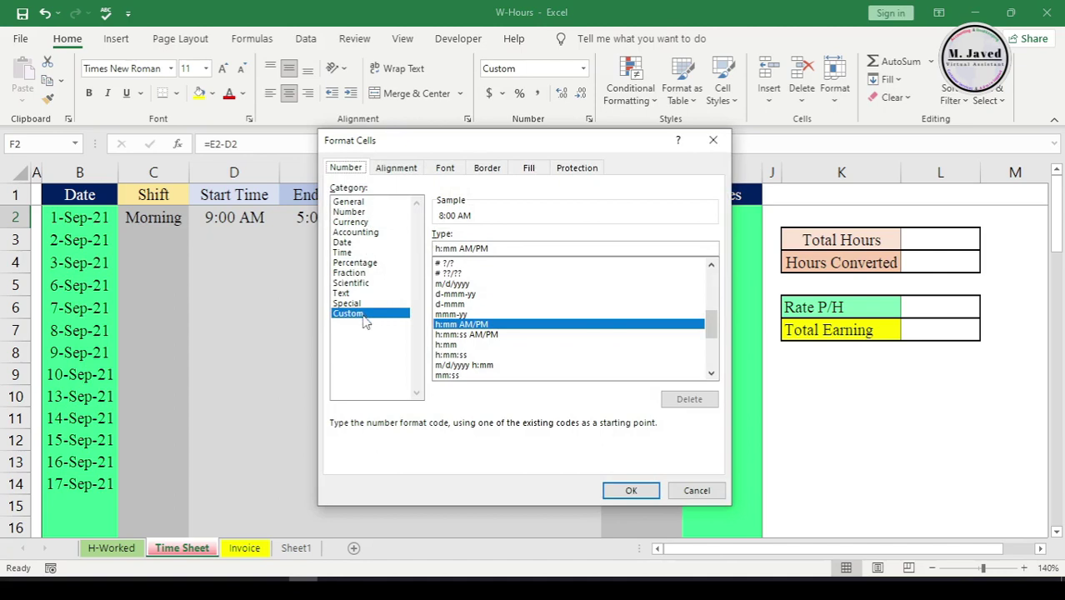
{"action": "left_click", "coordinate": [372, 203]}
{"action": "left_click", "coordinate": [388, 312]}
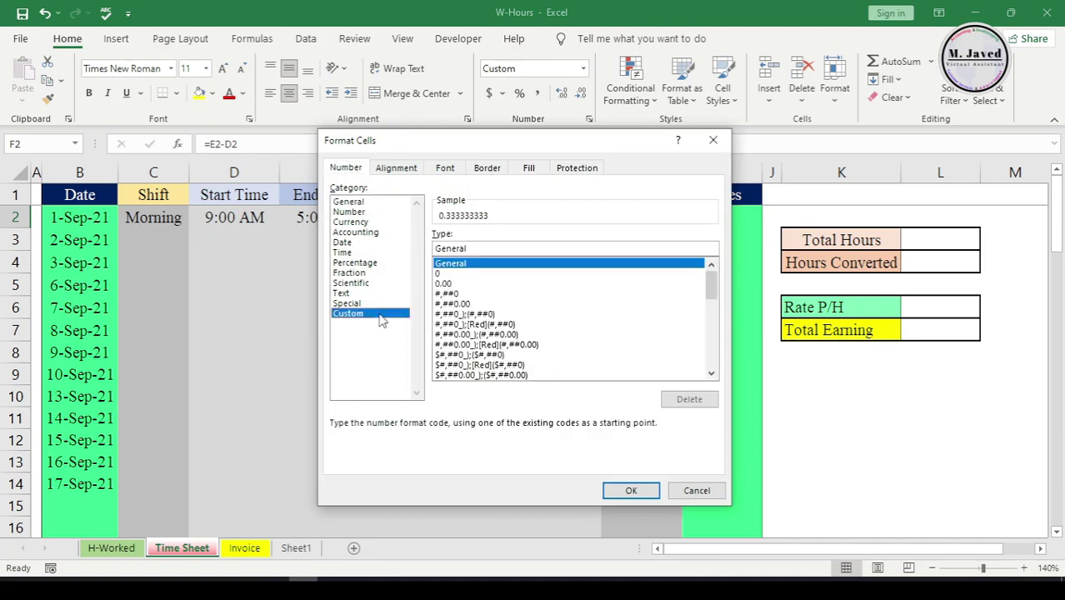
{"action": "left_click", "coordinate": [525, 317]}
{"action": "scroll", "coordinate": [523, 318], "scroll_direction": "down", "scroll_amount": 10}
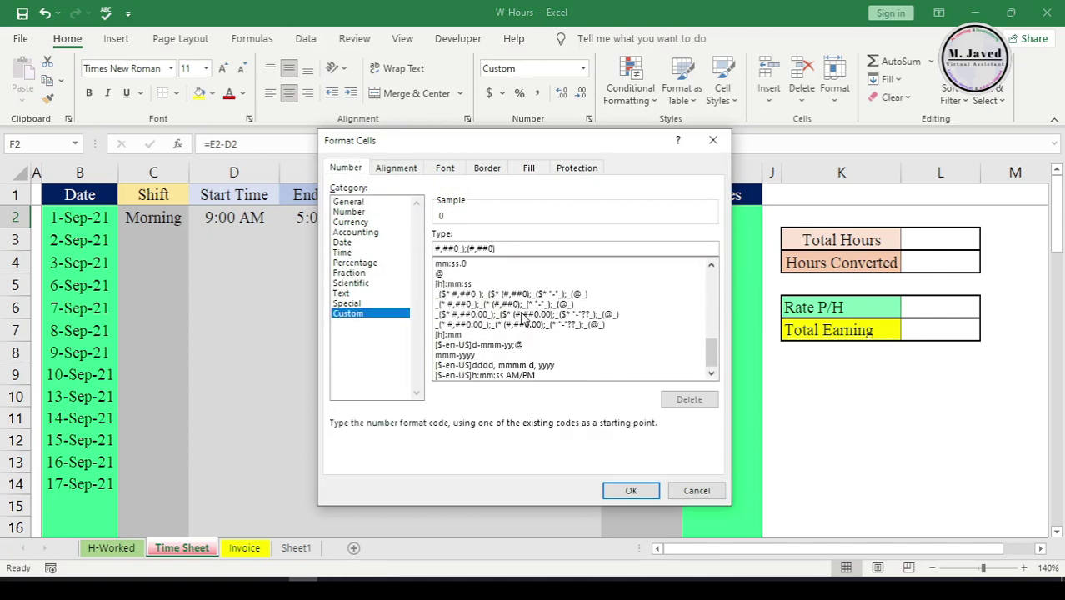
{"action": "left_click", "coordinate": [467, 284]}
{"action": "left_click", "coordinate": [491, 249]}
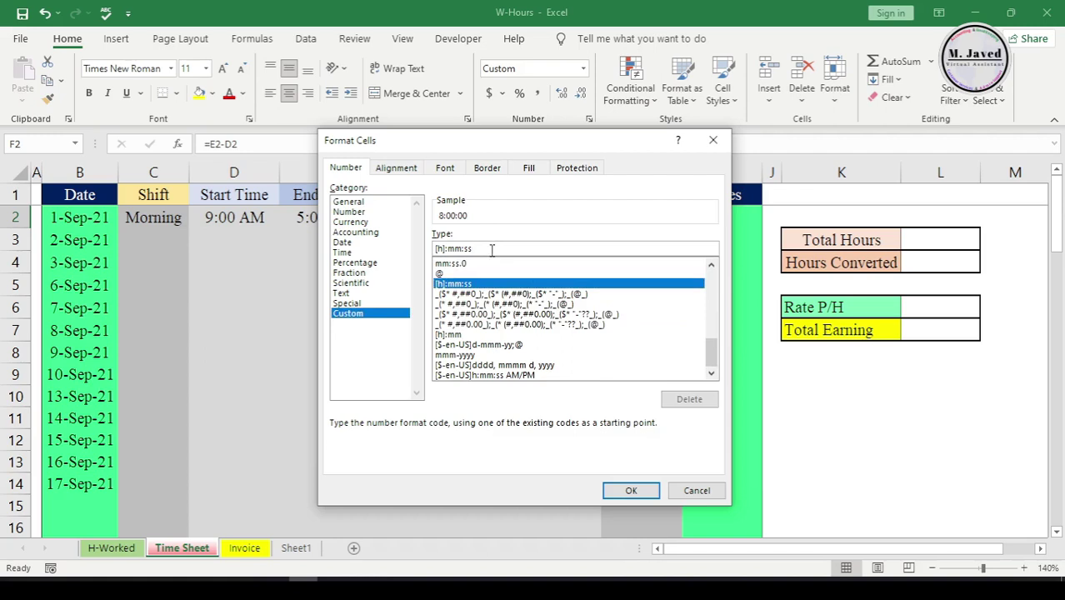
{"action": "key", "text": "BackSpace"}
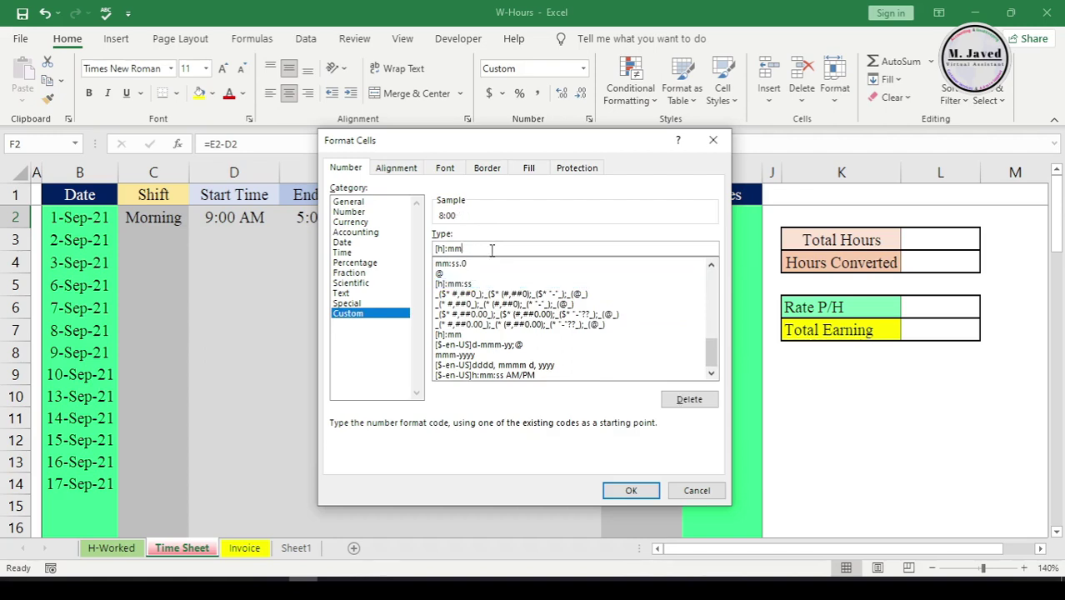
{"action": "left_click", "coordinate": [626, 492]}
{"action": "left_click", "coordinate": [423, 258]}
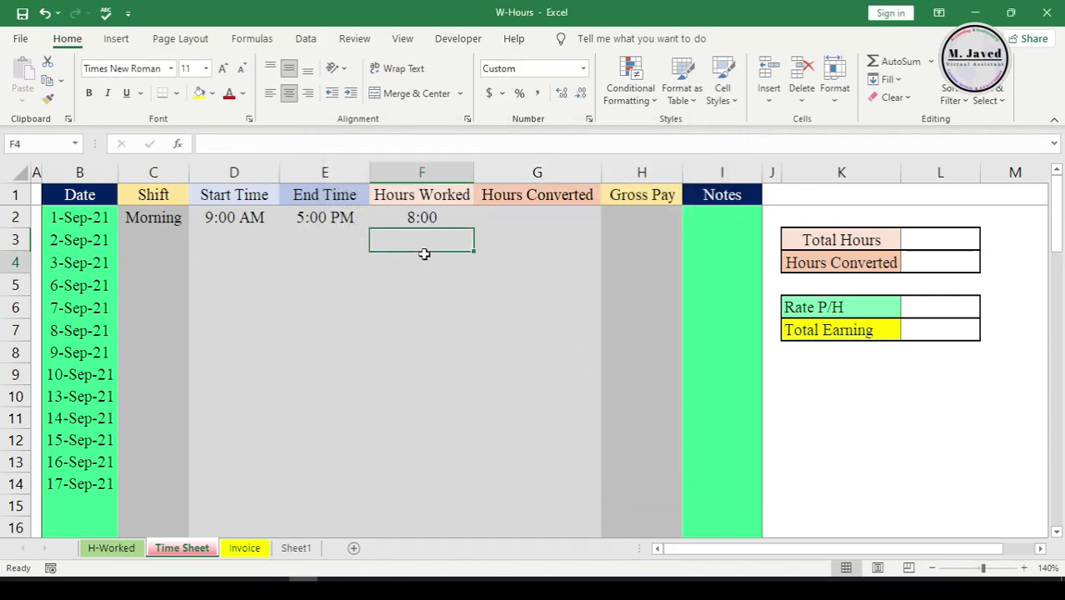
{"action": "left_click", "coordinate": [428, 218]}
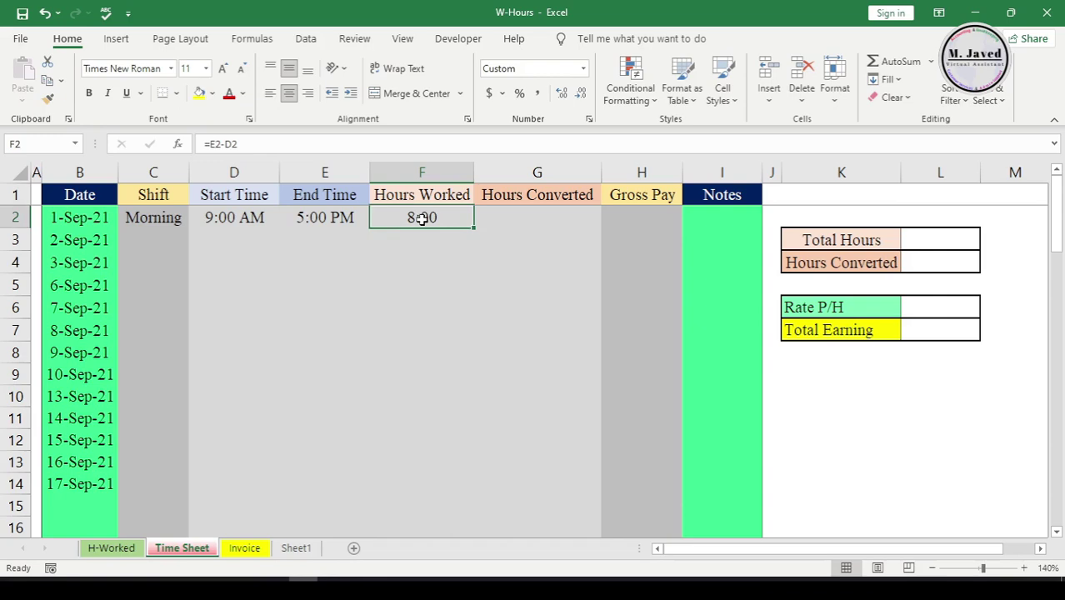
{"action": "left_click", "coordinate": [525, 217]}
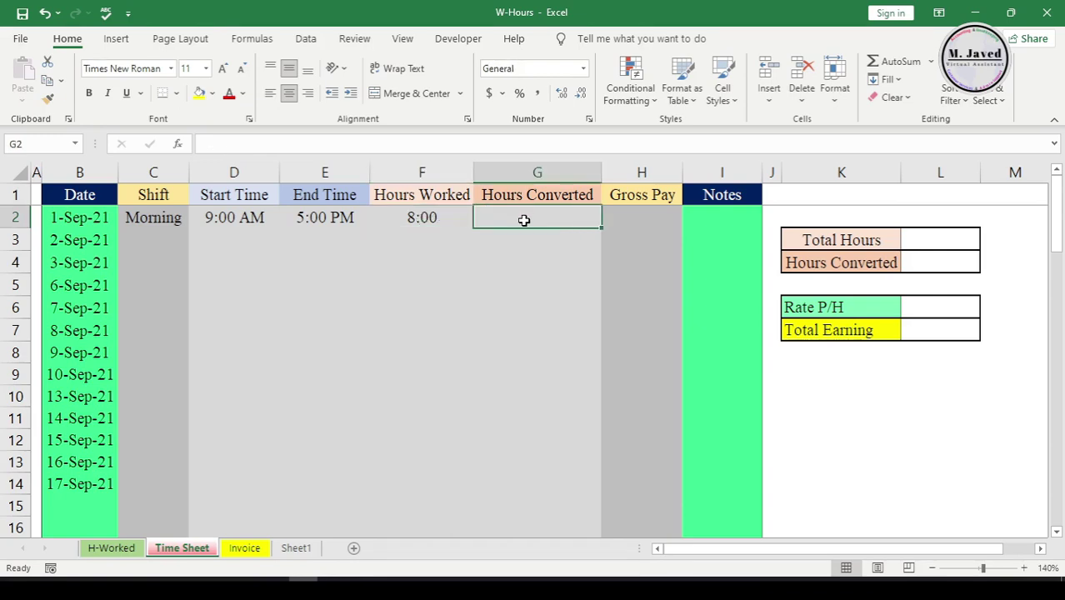
Step: Enter =F2*24 in G2 and format it as General so it shows 8
{"action": "type", "text": "="}
{"action": "left_click", "coordinate": [425, 217]}
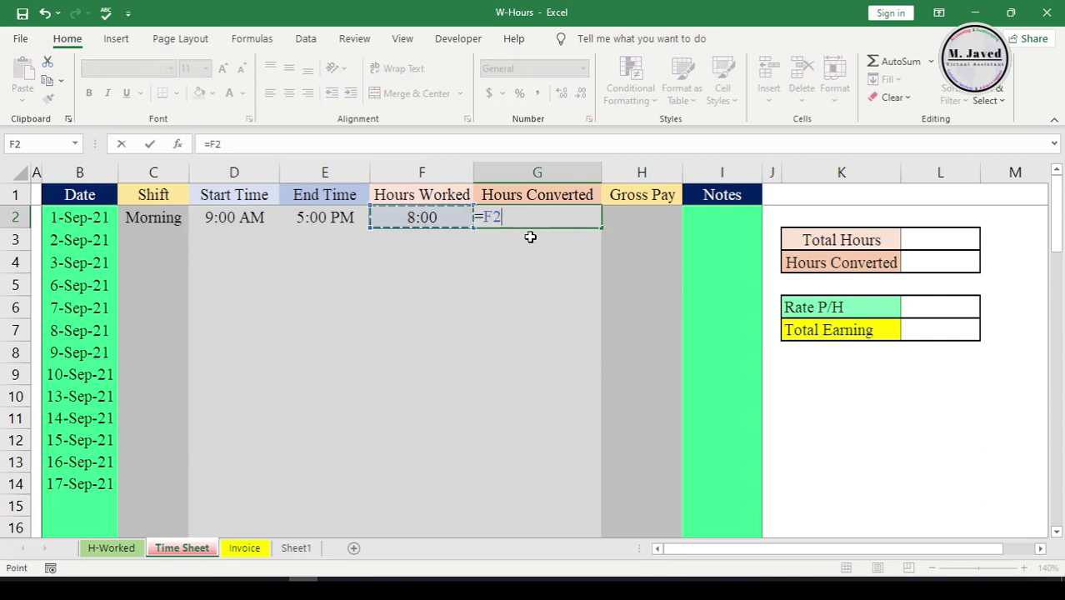
{"action": "type", "text": "*24"}
{"action": "key", "text": "Return"}
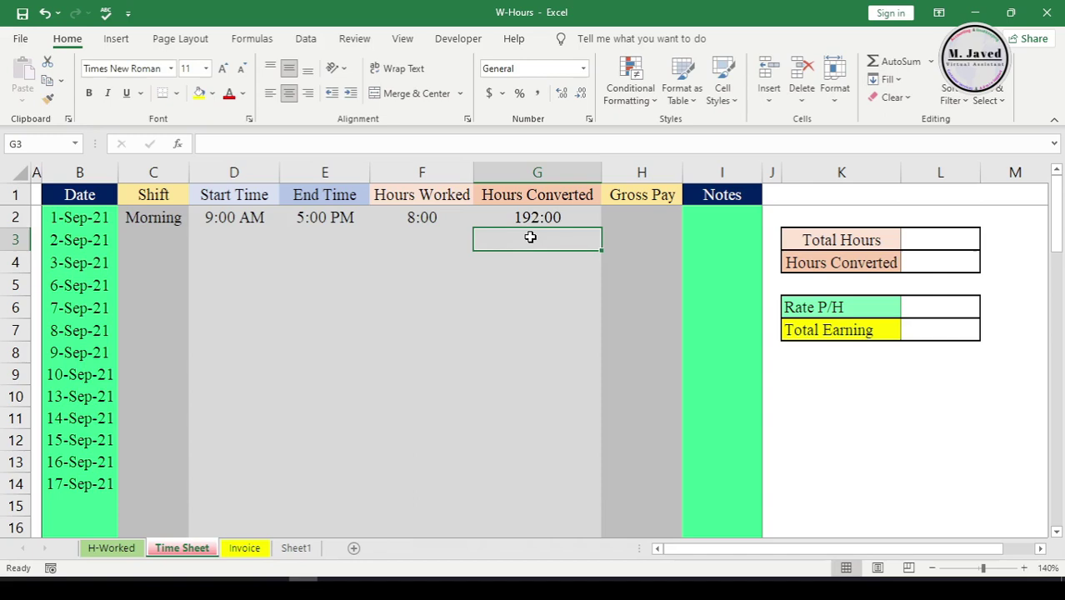
{"action": "left_click", "coordinate": [501, 221]}
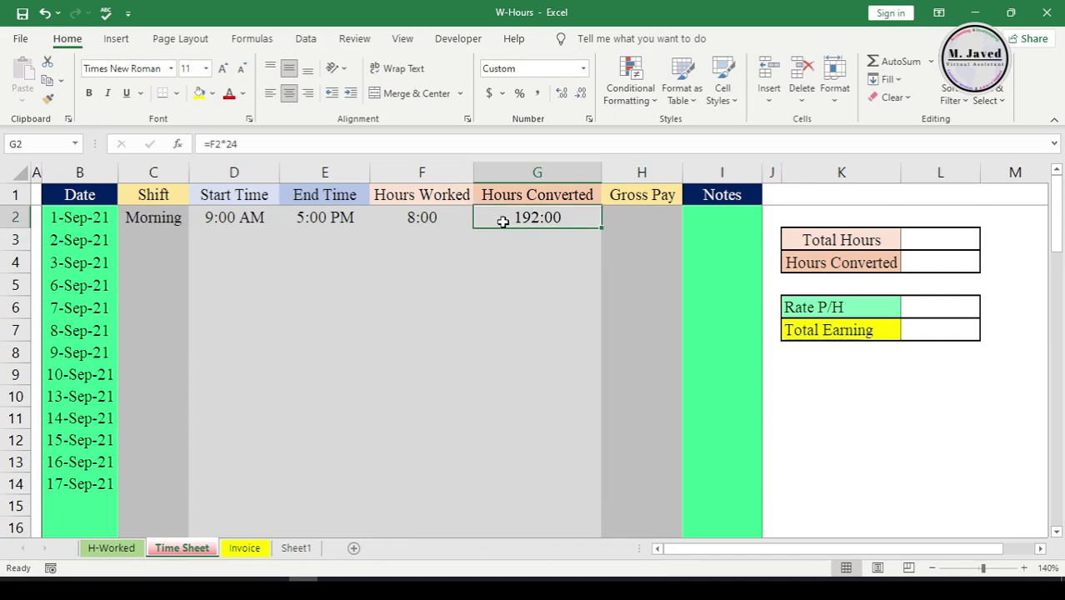
{"action": "left_click", "coordinate": [588, 118]}
{"action": "left_click", "coordinate": [372, 203]}
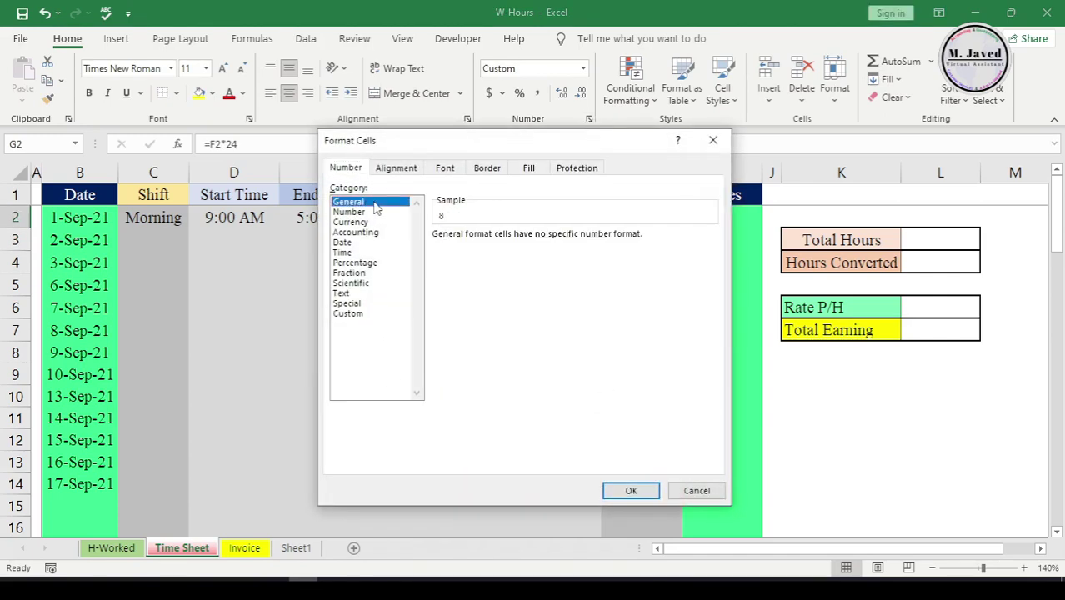
{"action": "left_click", "coordinate": [631, 490]}
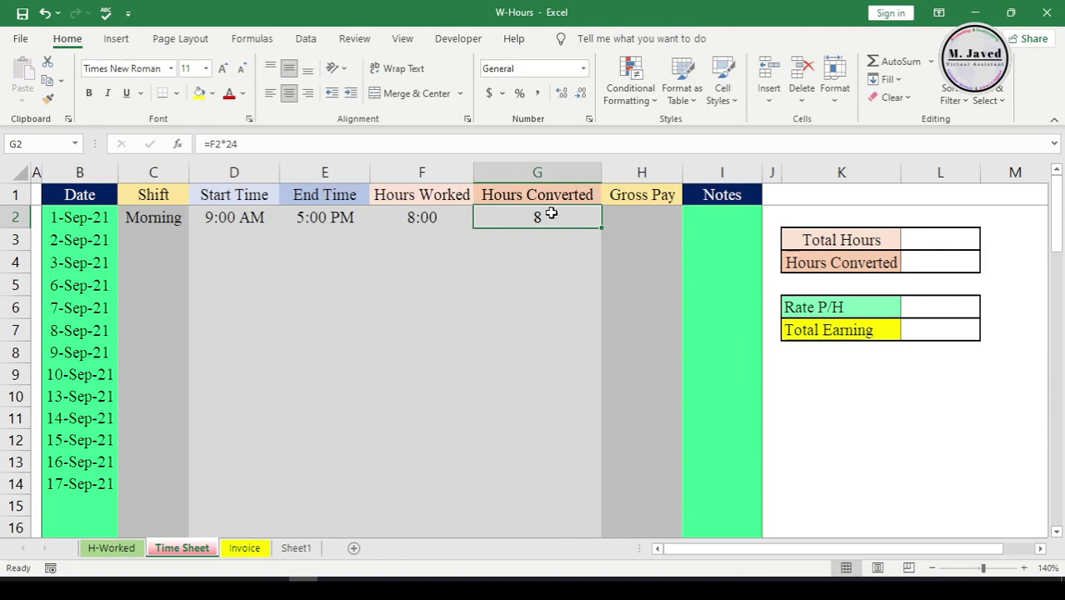
{"action": "left_click", "coordinate": [639, 216]}
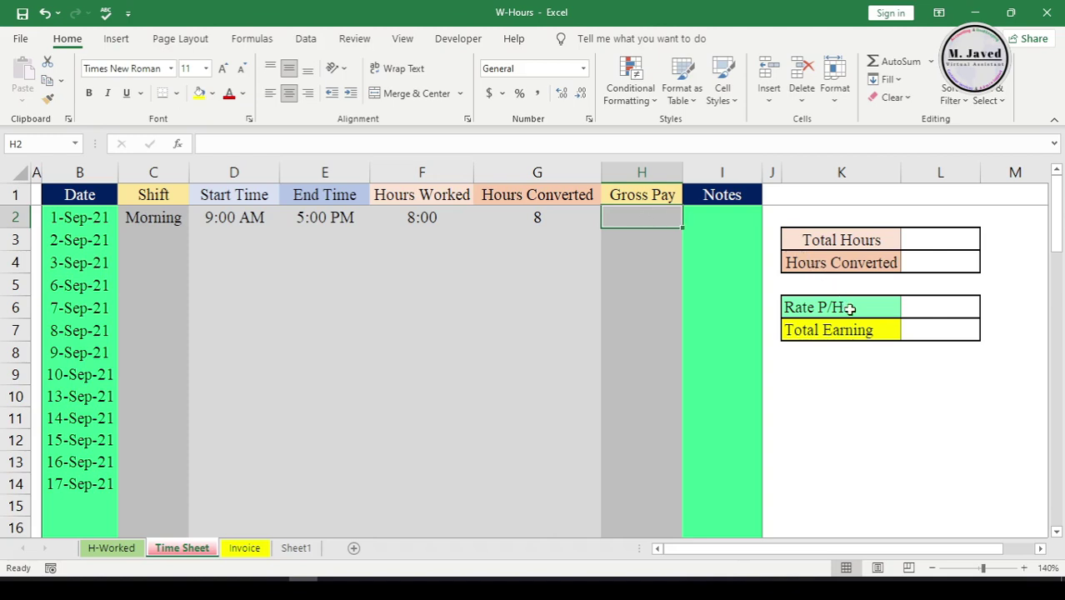
Step: Set the Rate P/H value in L6 to 25
{"action": "left_click", "coordinate": [936, 313]}
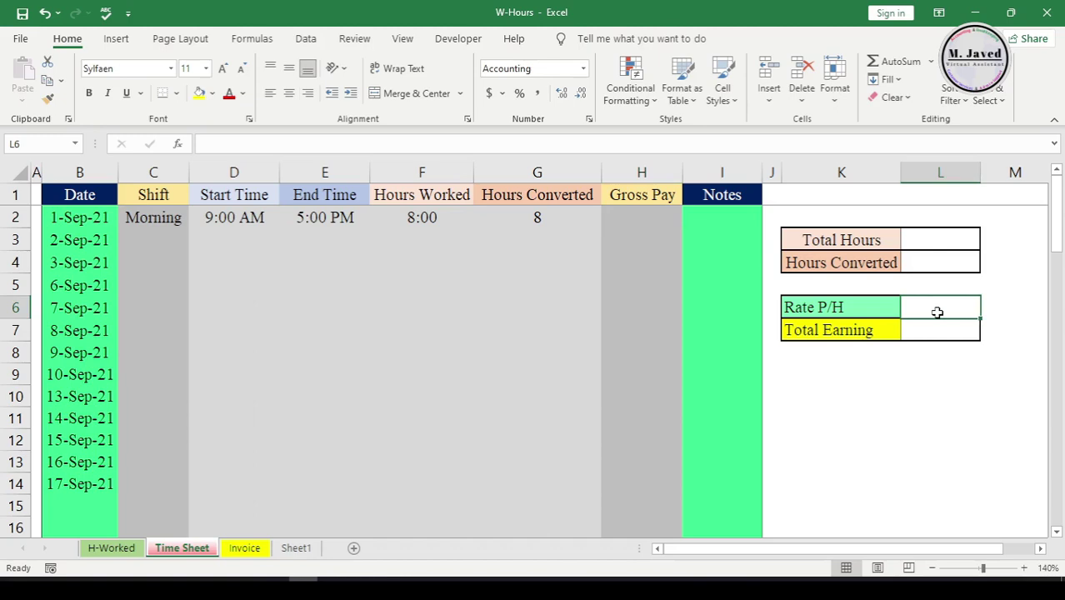
{"action": "type", "text": "25"}
{"action": "left_click", "coordinate": [926, 307]}
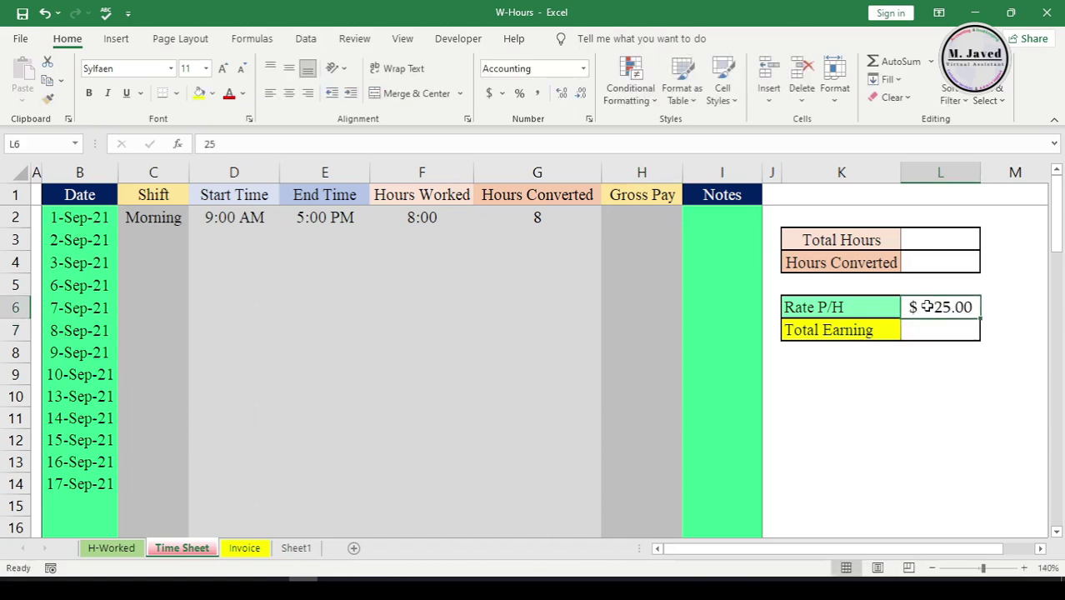
Step: Enter =G2*L6 in H2 so the first day's gross pay shows $200.00
{"action": "left_click", "coordinate": [638, 215]}
{"action": "type", "text": "="}
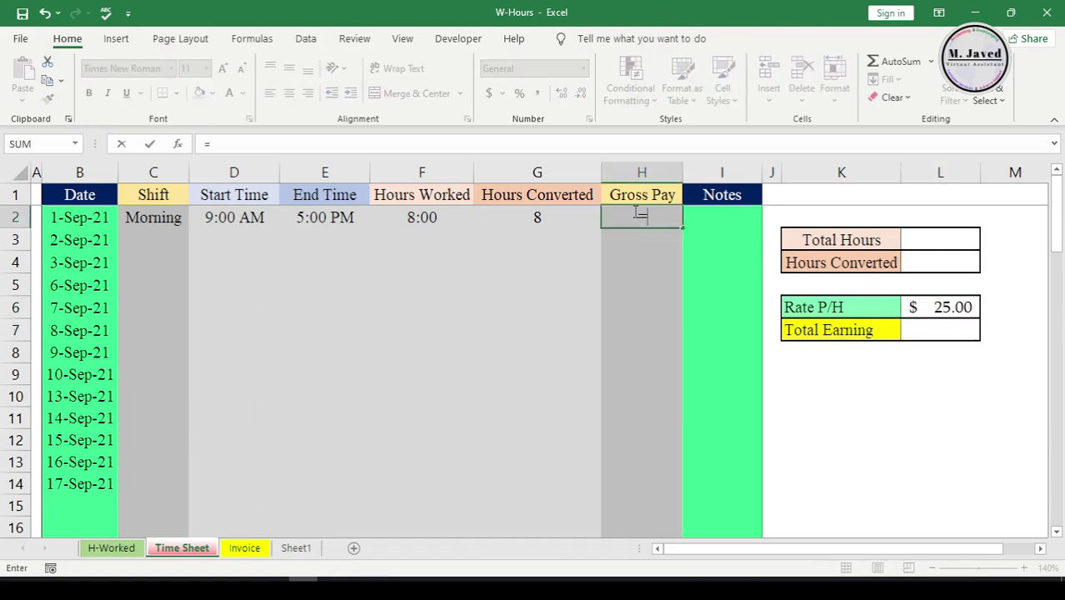
{"action": "left_click", "coordinate": [554, 215]}
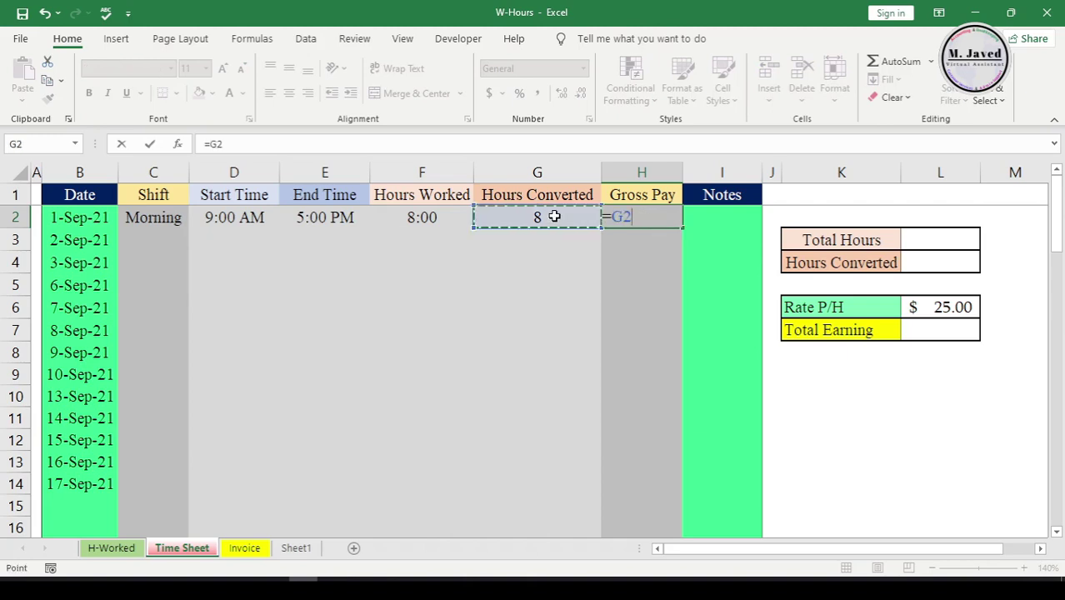
{"action": "type", "text": "*"}
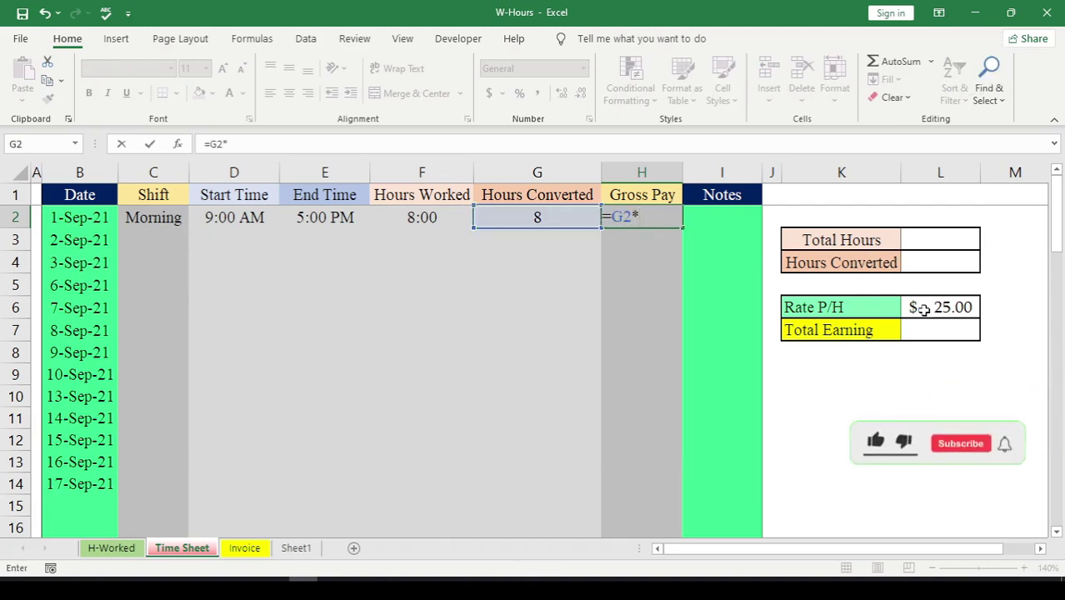
{"action": "left_click", "coordinate": [924, 309]}
{"action": "key", "text": "Return"}
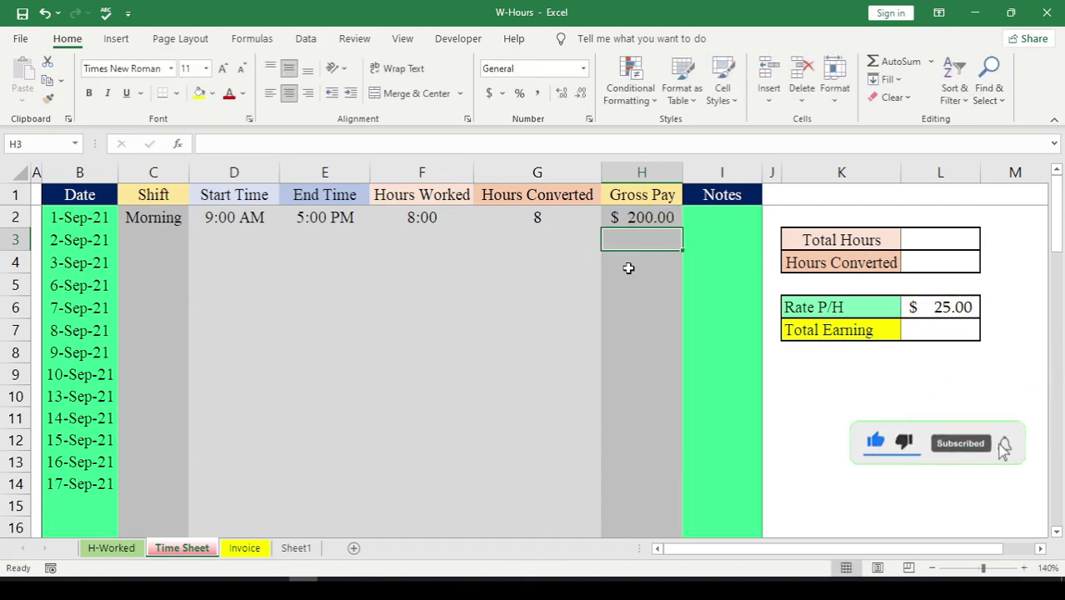
{"action": "left_click", "coordinate": [637, 216]}
{"action": "left_click", "coordinate": [710, 217]}
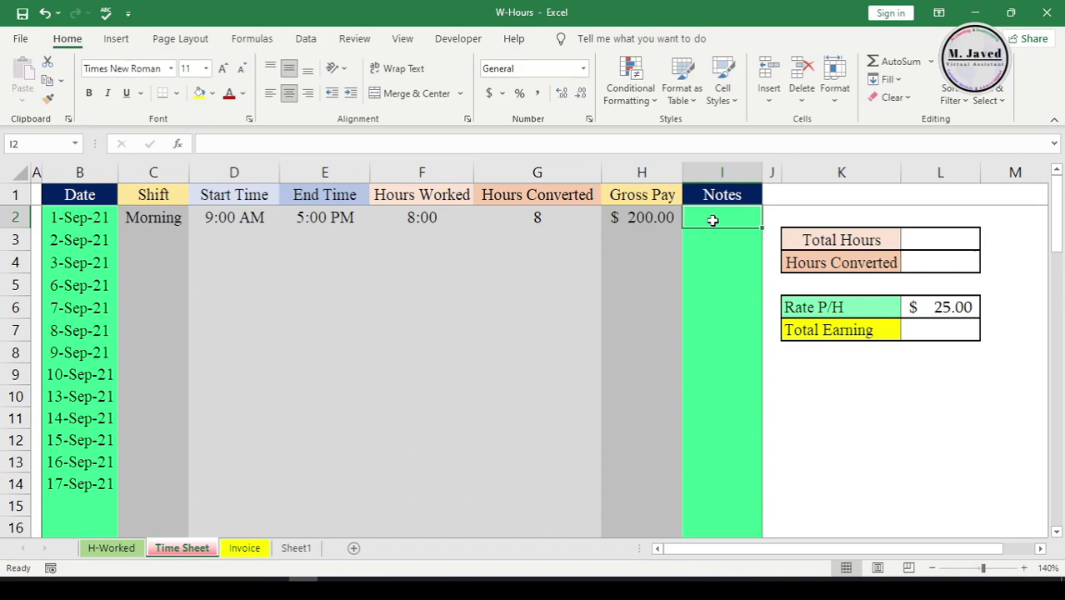
Step: Add the note 'All Done' in I2 for the first day
{"action": "type", "text": "All Done"}
{"action": "key", "text": "Return"}
{"action": "left_click", "coordinate": [723, 269]}
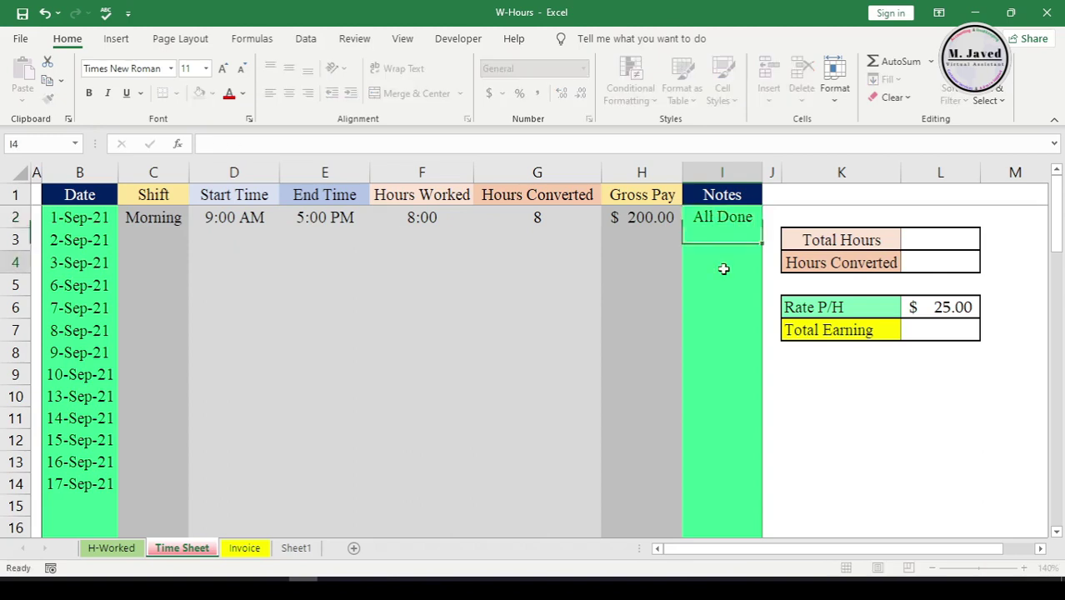
{"action": "left_click", "coordinate": [700, 220]}
{"action": "left_click", "coordinate": [656, 218]}
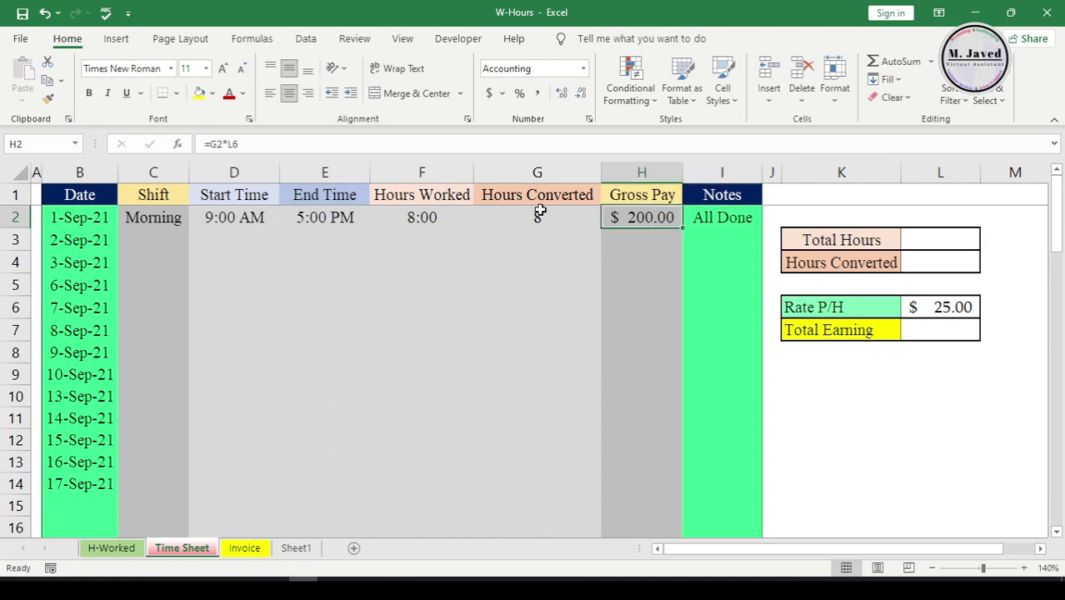
{"action": "left_click", "coordinate": [153, 218]}
Step: Log an Evening shift from 2:00 PM to 10:00 PM for 2-Sep-21 in row 3
{"action": "left_click", "coordinate": [162, 241]}
{"action": "type", "text": "E"}
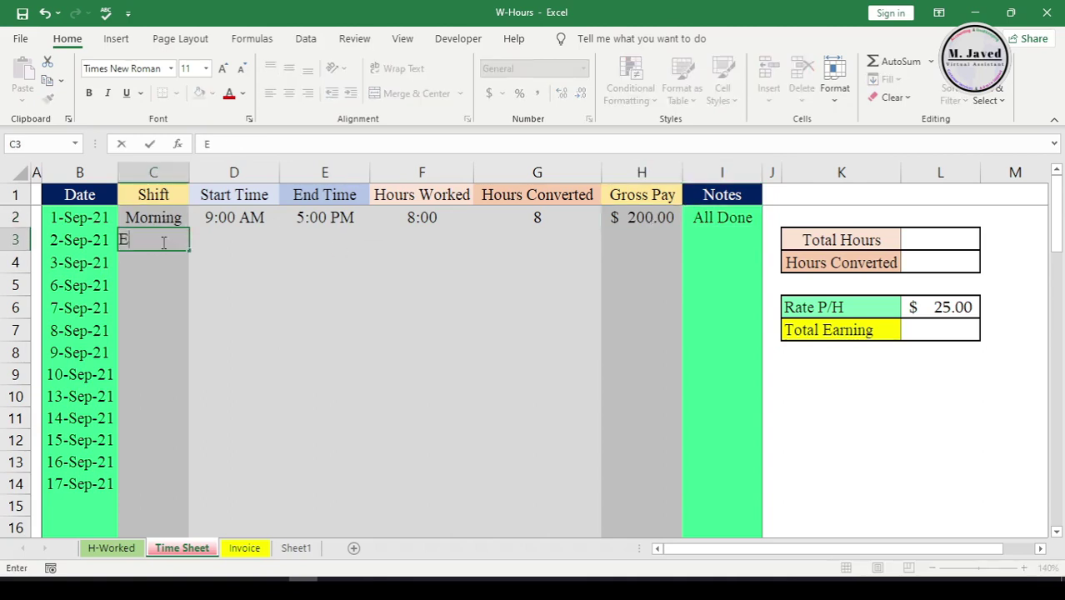
{"action": "type", "text": "vening"}
{"action": "key", "text": "Tab"}
{"action": "type", "text": "2:"}
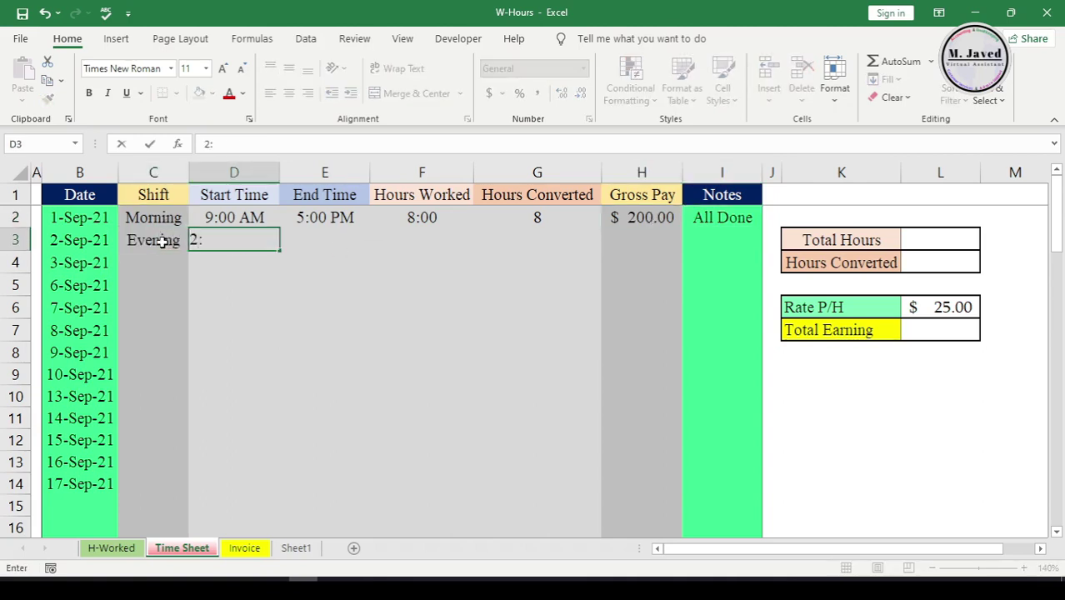
{"action": "type", "text": "00 PM"}
{"action": "key", "text": "Tab"}
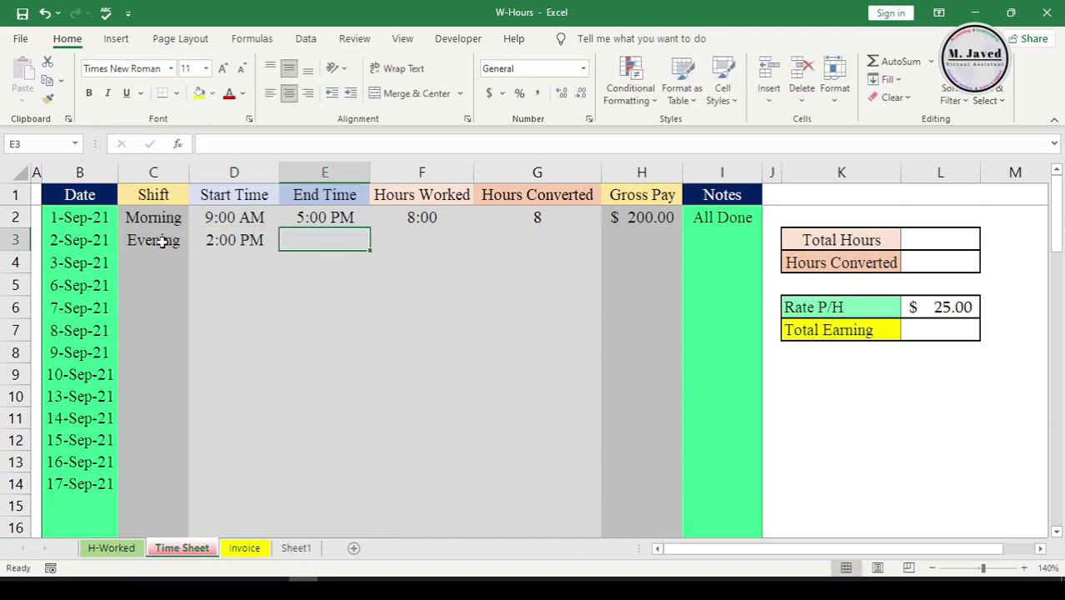
{"action": "type", "text": "10:00 PM"}
{"action": "key", "text": "Tab"}
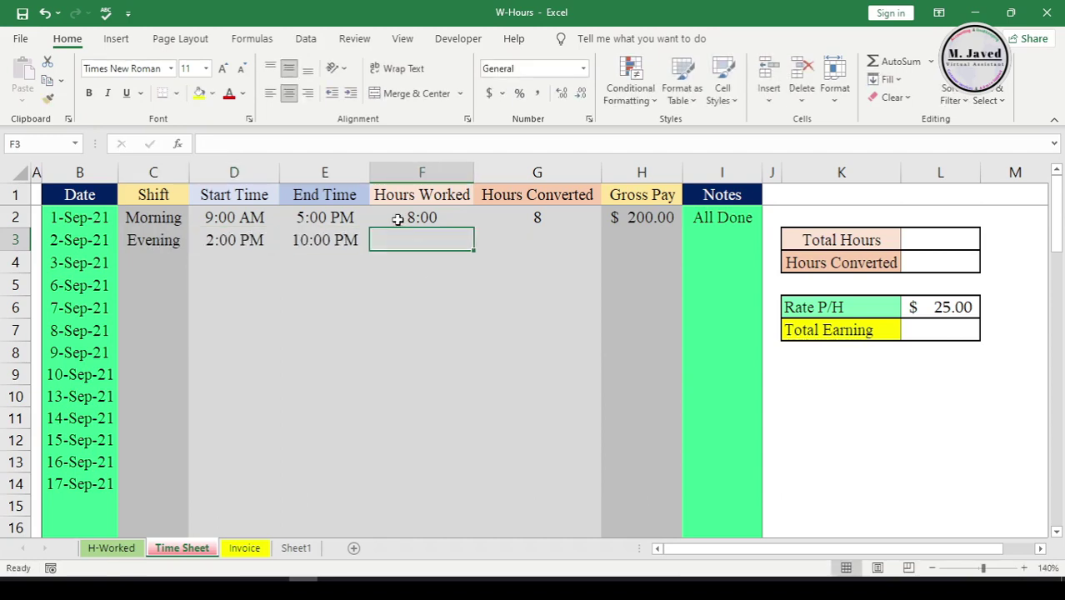
Step: Copy the hours and gross pay formulas down to row 3 and recheck the rate and H2
{"action": "left_click_drag", "start_coordinate": [397, 218], "coordinate": [601, 250]}
{"action": "left_click", "coordinate": [570, 239]}
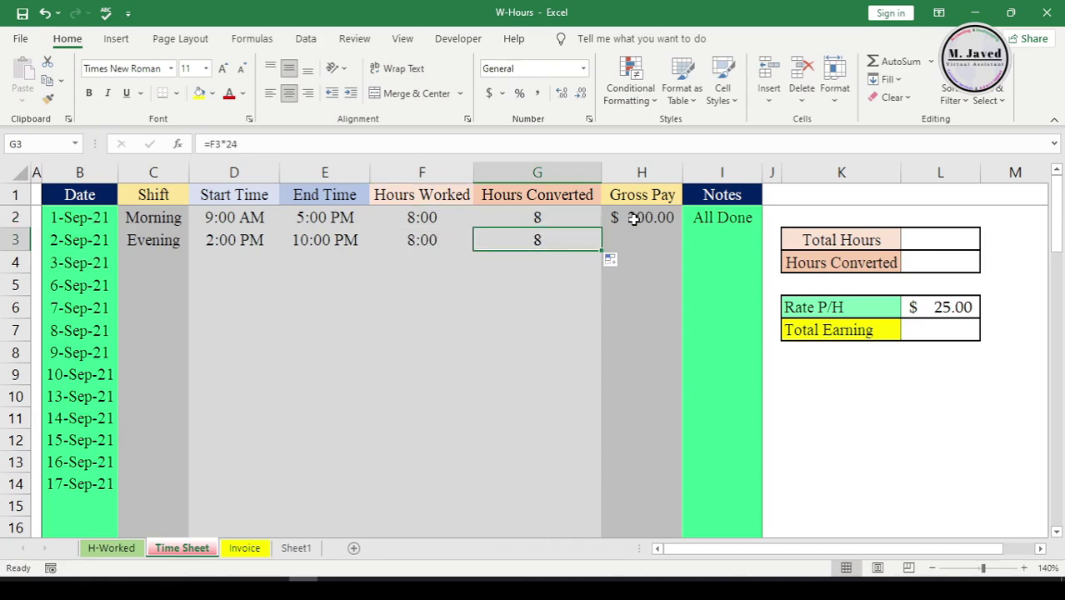
{"action": "left_click", "coordinate": [646, 220]}
{"action": "left_click_drag", "start_coordinate": [681, 227], "coordinate": [682, 243]}
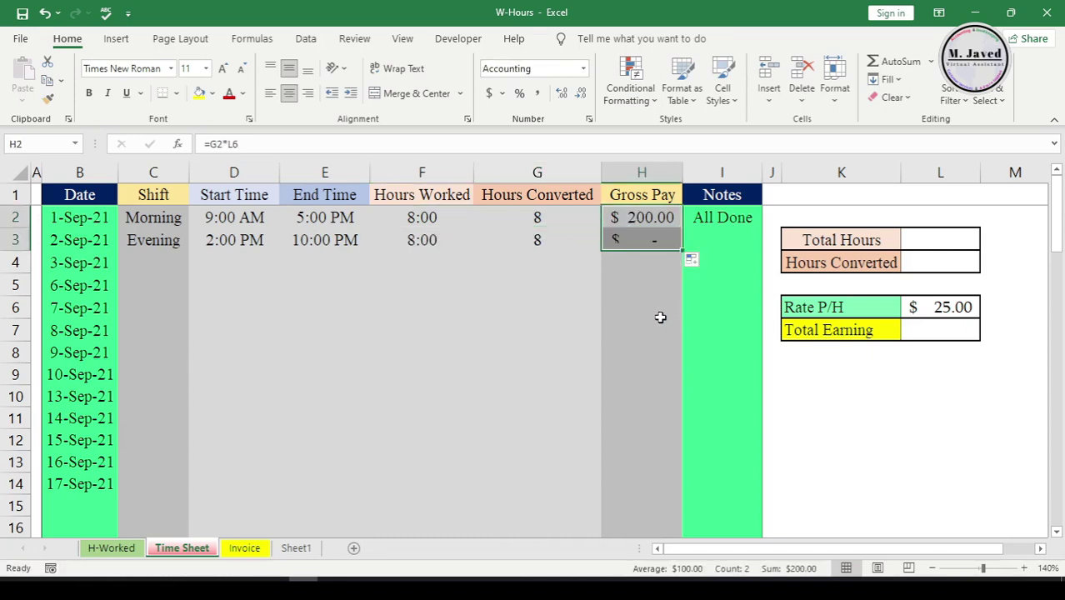
{"action": "left_click", "coordinate": [642, 237]}
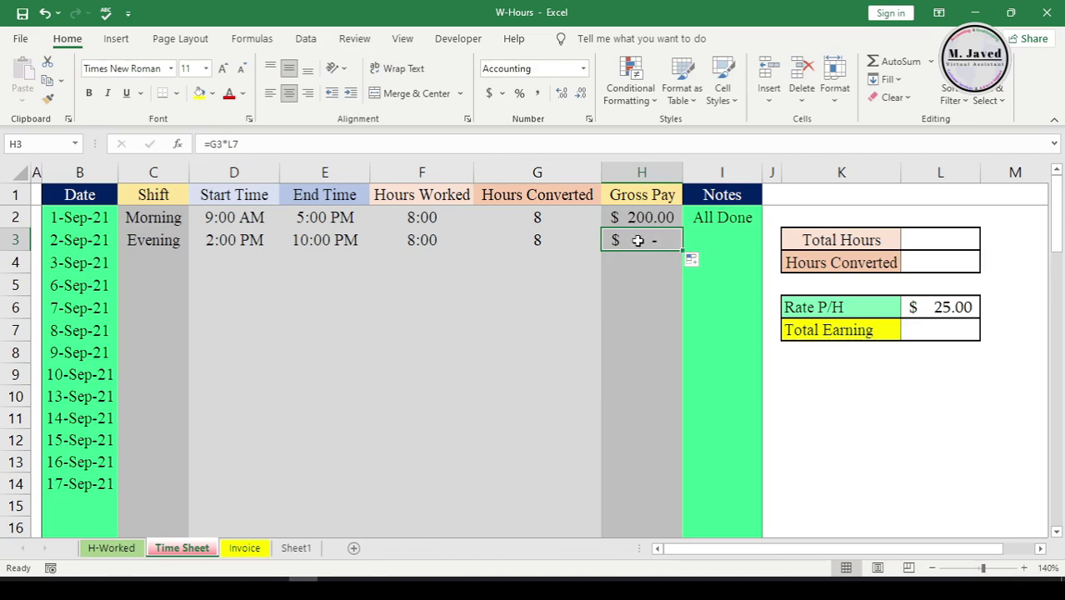
{"action": "left_click", "coordinate": [940, 307]}
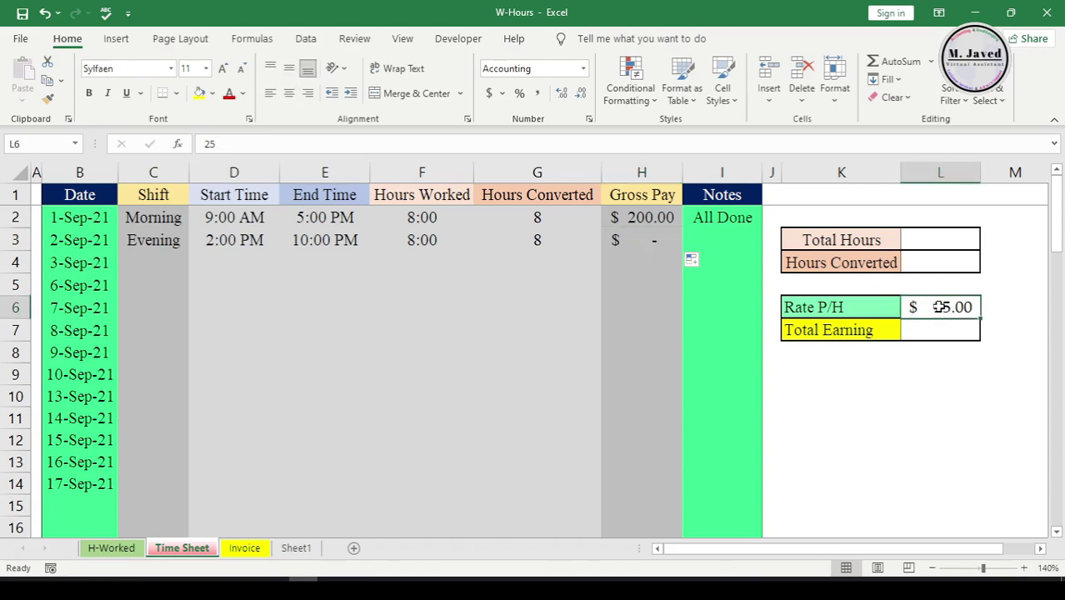
{"action": "left_click", "coordinate": [648, 217]}
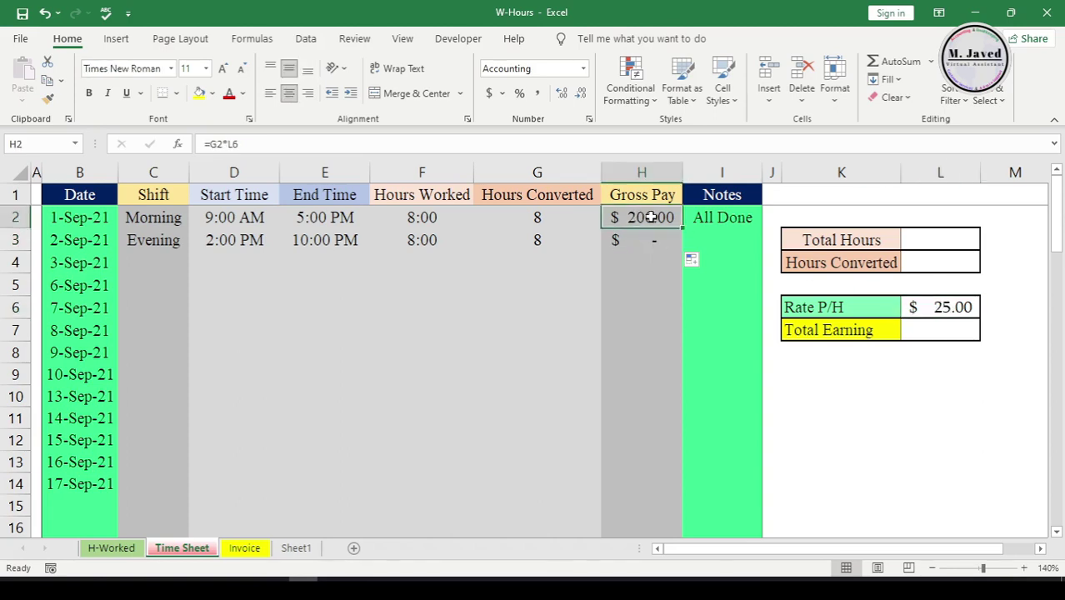
Step: Change H2 to =G2*$L$6 and copy it down to H3
{"action": "double_click", "coordinate": [646, 217]}
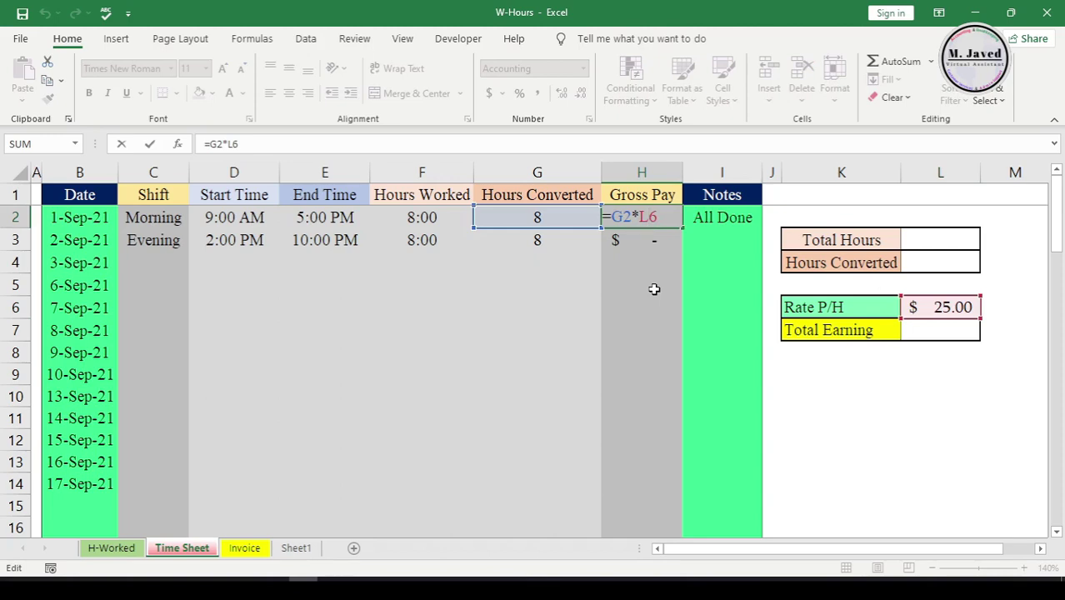
{"action": "key", "text": "F4"}
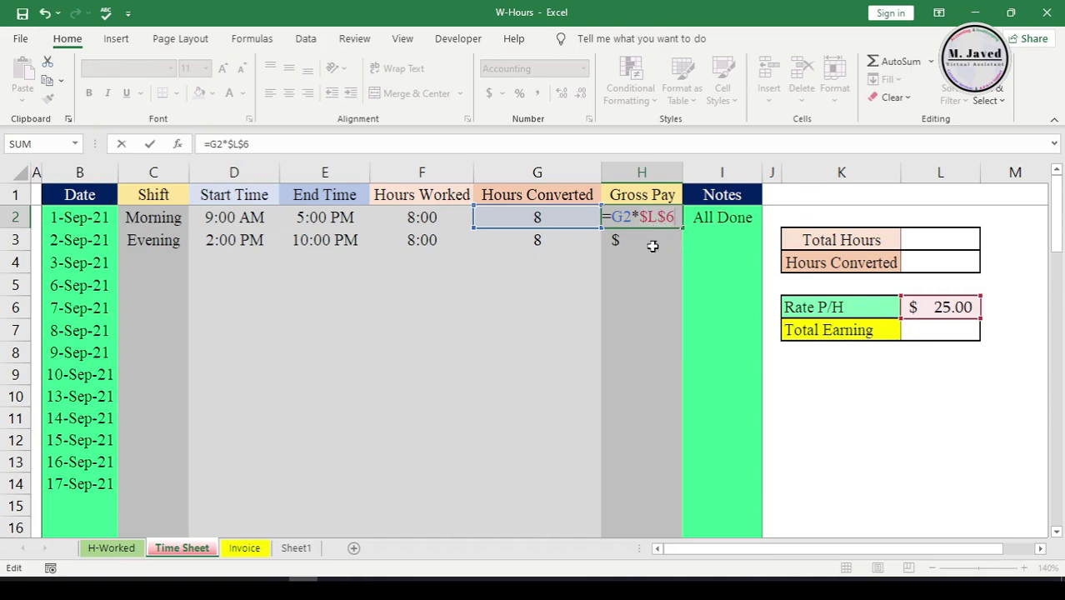
{"action": "key", "text": "Return"}
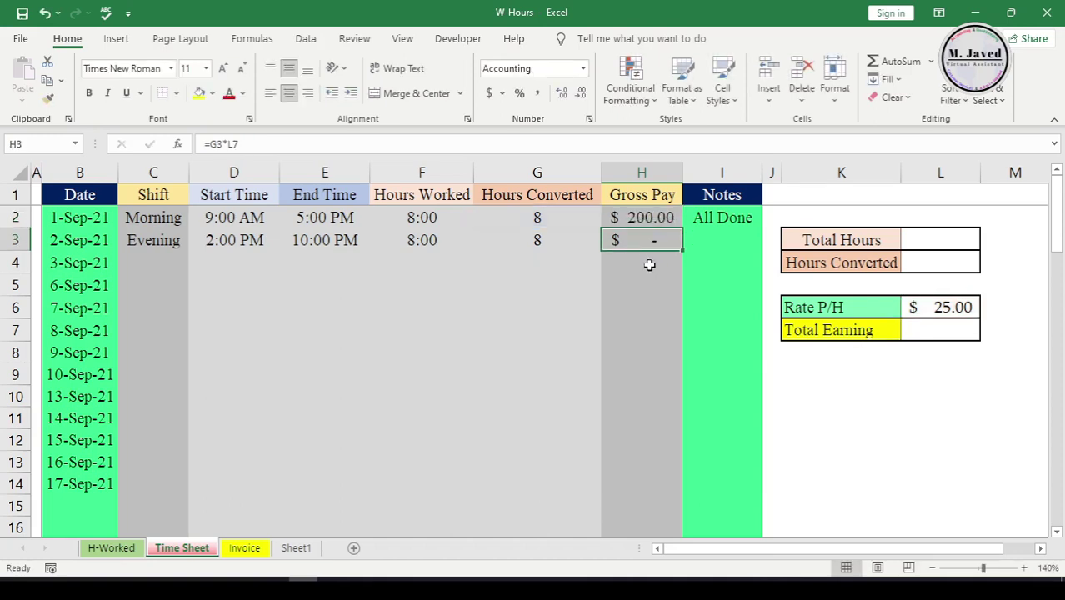
{"action": "left_click", "coordinate": [671, 224]}
{"action": "left_click_drag", "start_coordinate": [679, 240], "coordinate": [675, 244]}
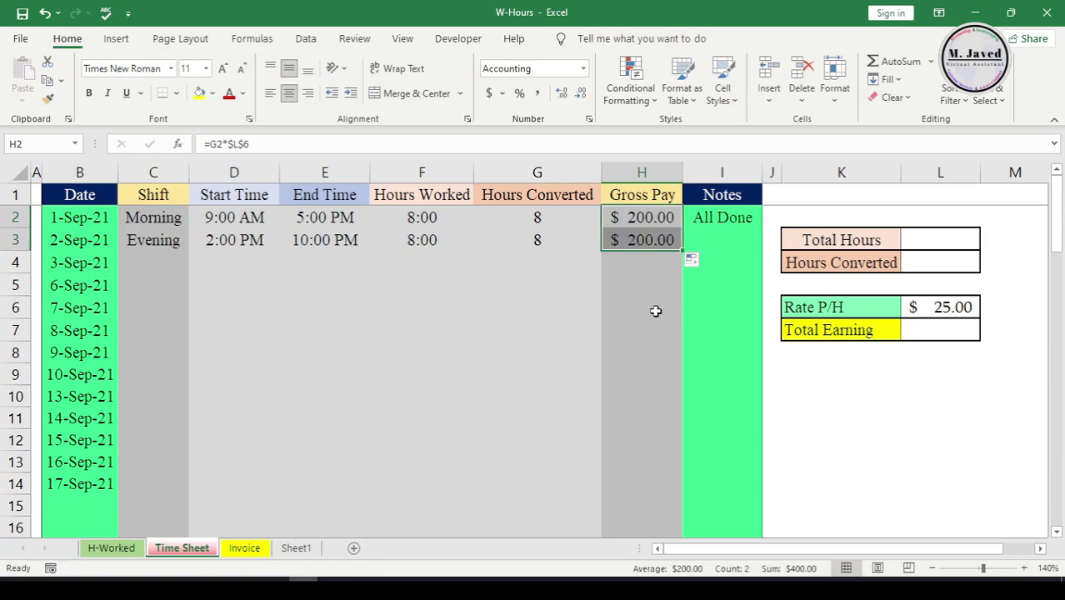
Step: Log the 3-Sep Morning shift from 9:00 AM to 5:00 PM in row 4
{"action": "left_click", "coordinate": [676, 243]}
{"action": "left_click", "coordinate": [696, 243]}
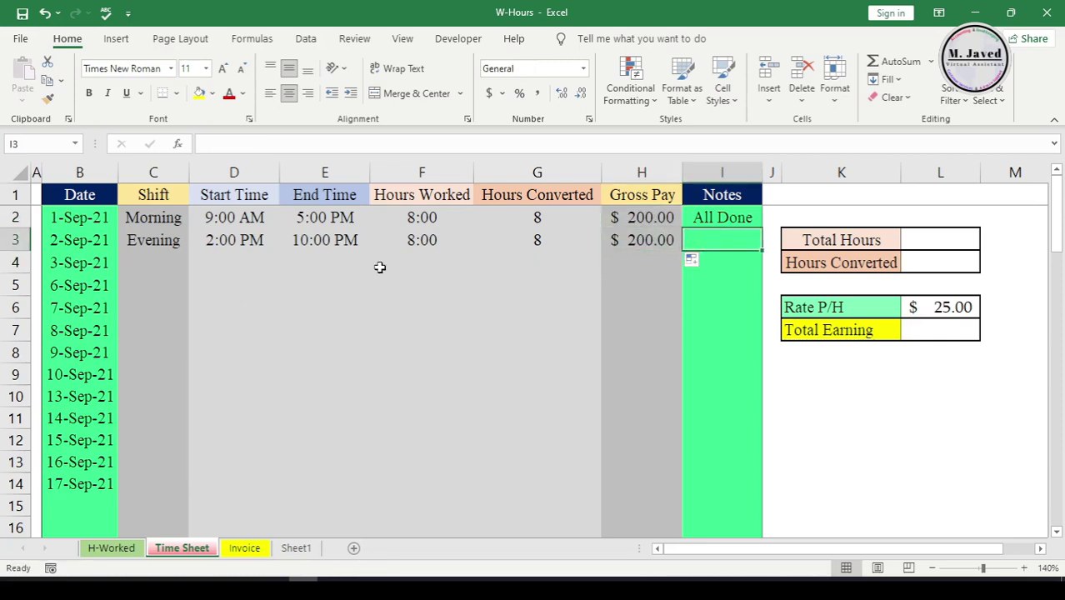
{"action": "left_click", "coordinate": [157, 260]}
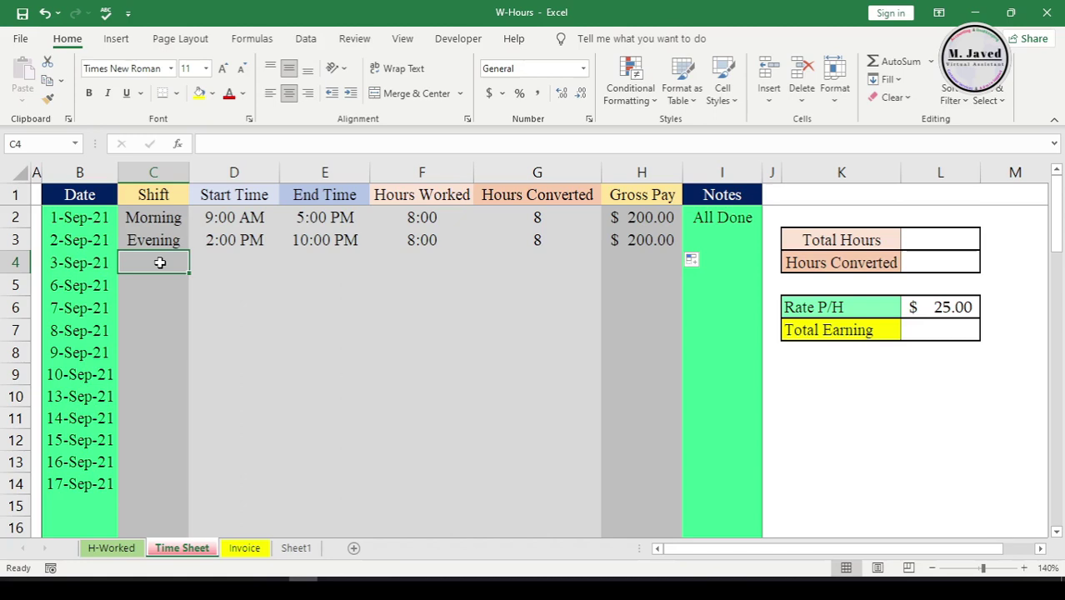
{"action": "type", "text": "Morning"}
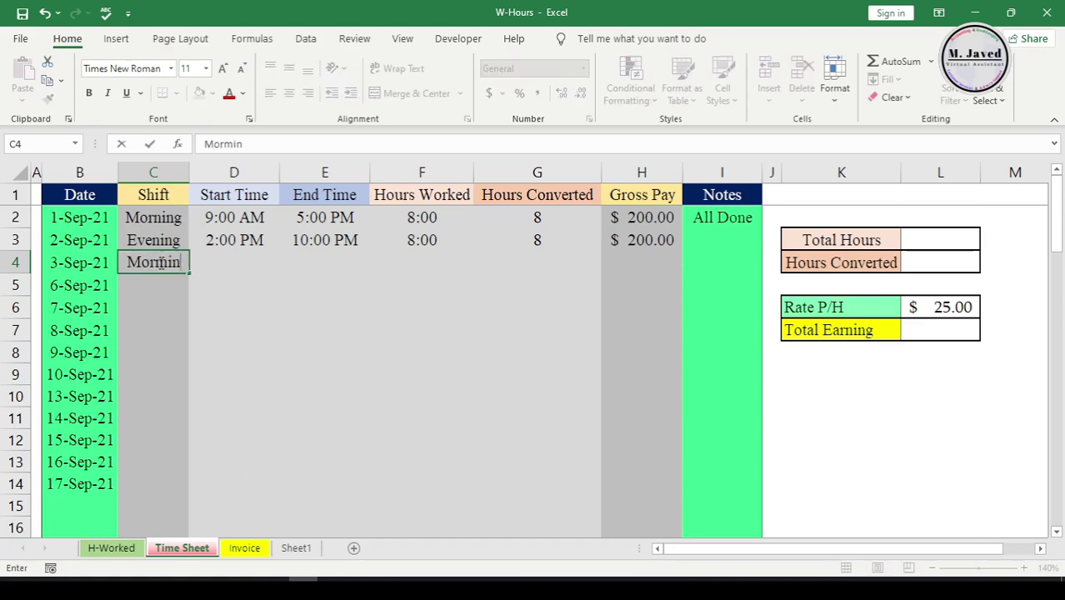
{"action": "left_click", "coordinate": [255, 285]}
{"action": "left_click", "coordinate": [227, 260]}
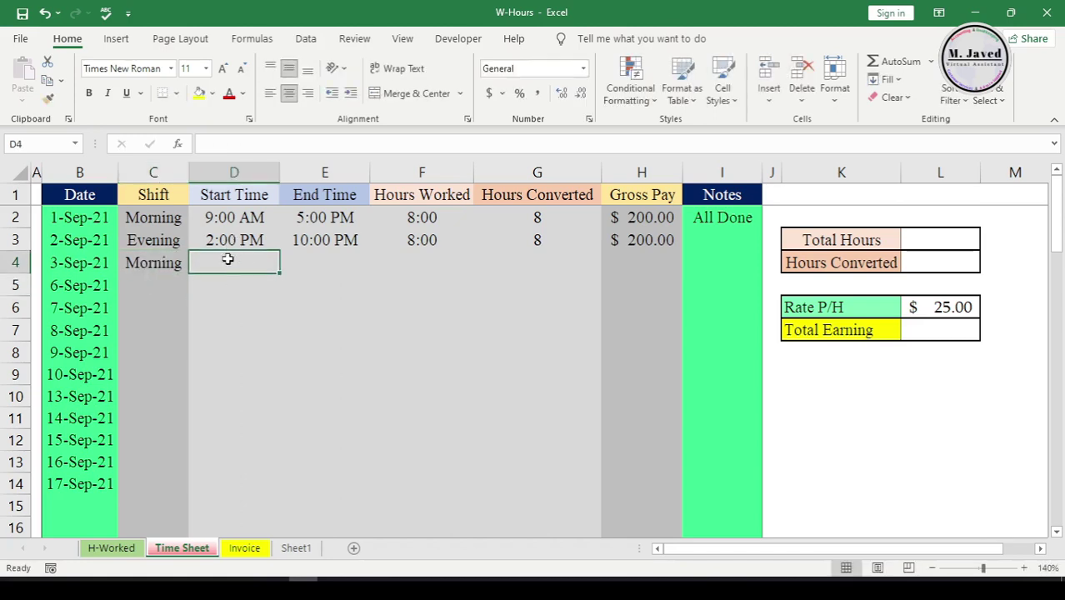
{"action": "type", "text": "9:00 PM"}
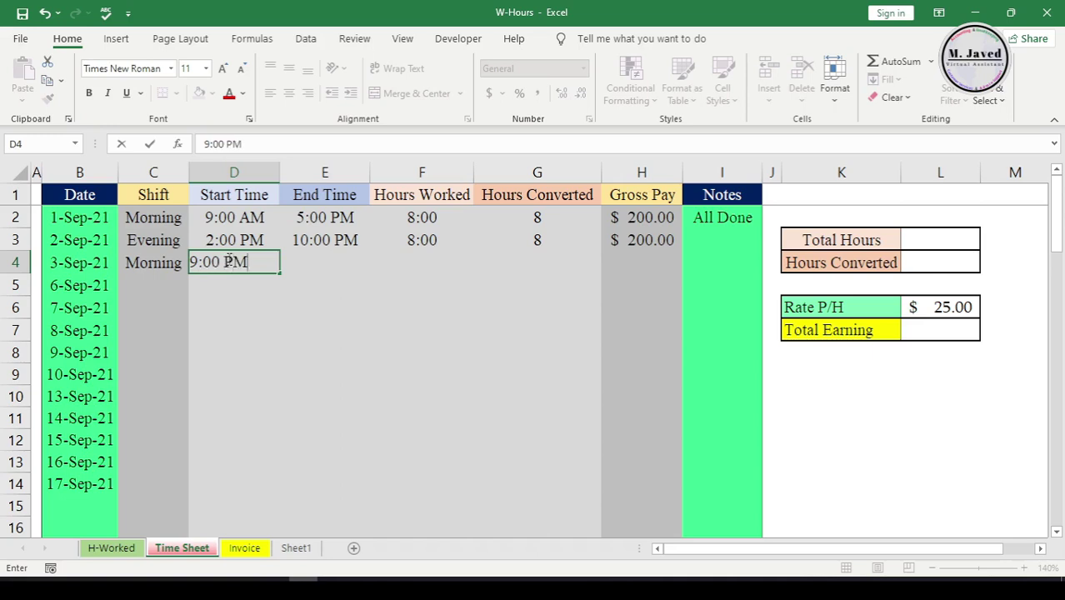
{"action": "key", "text": "BackSpace"}
{"action": "key", "text": "BackSpace"}
{"action": "type", "text": "AM"}
{"action": "key", "text": "Tab"}
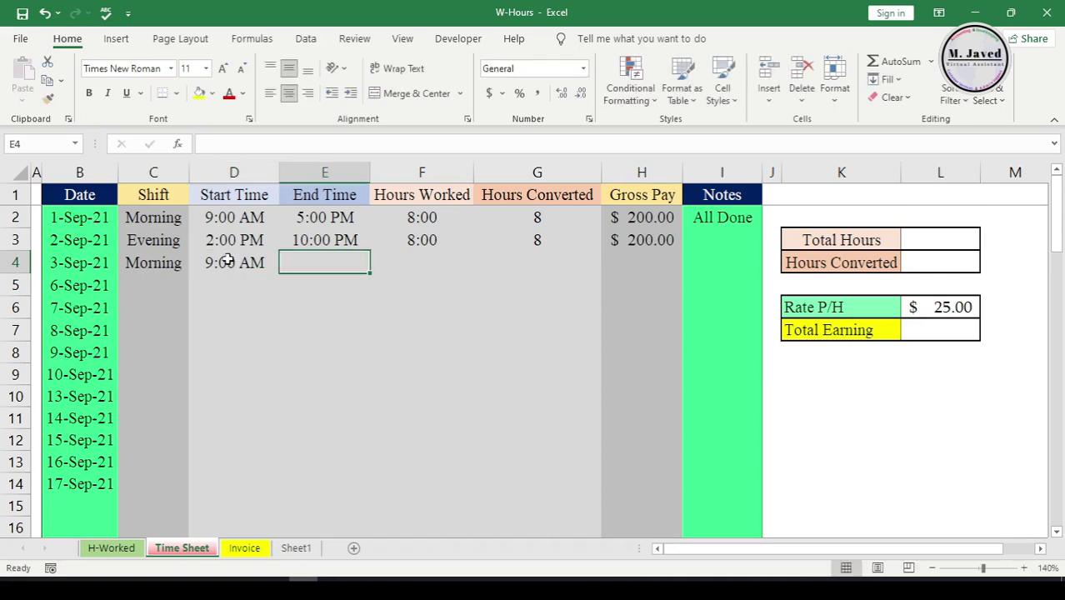
{"action": "type", "text": "4:00 PM"}
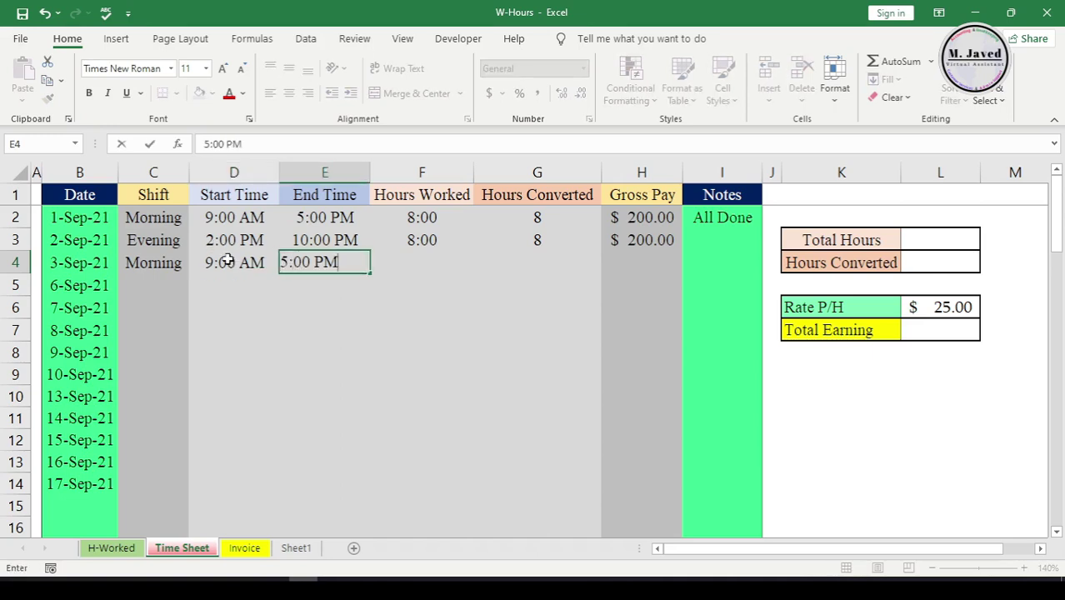
{"action": "key", "text": "Tab"}
Step: Extend the formulas to row 8 and log the 6-Sep Midnight shift from 8:00 PM to 3:00 AM
{"action": "left_click_drag", "start_coordinate": [422, 240], "coordinate": [672, 363]}
{"action": "left_click", "coordinate": [140, 282]}
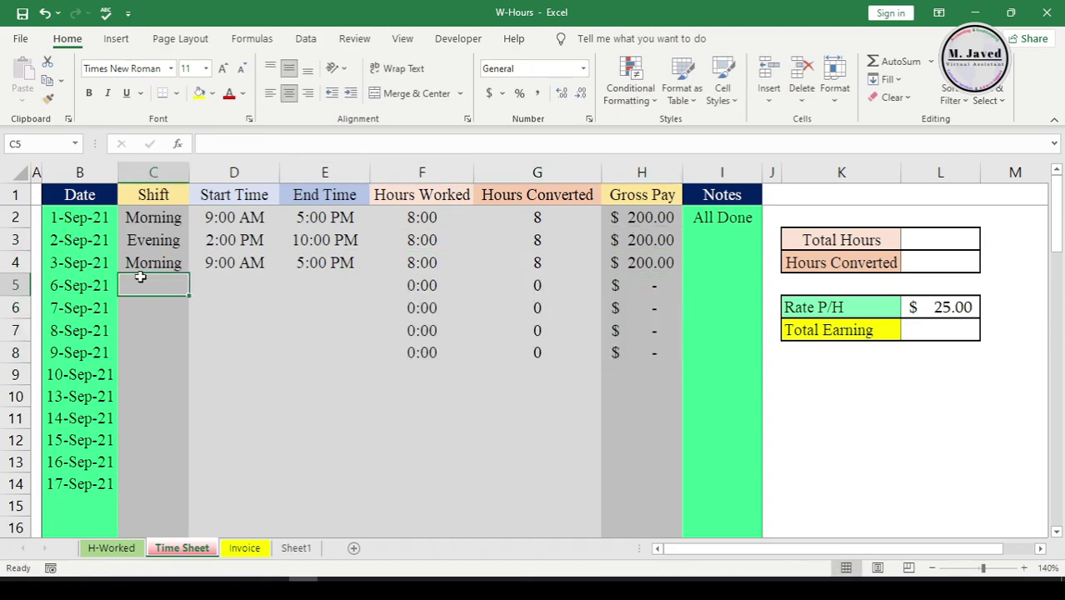
{"action": "type", "text": "Mid"}
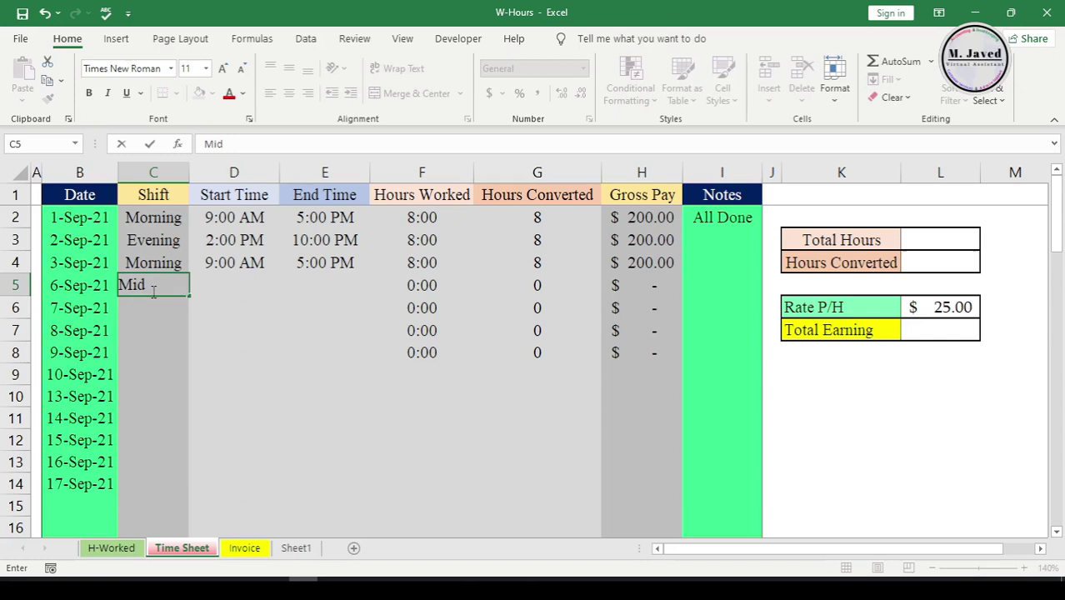
{"action": "type", "text": "night"}
{"action": "key", "text": "Tab"}
{"action": "type", "text": "8"}
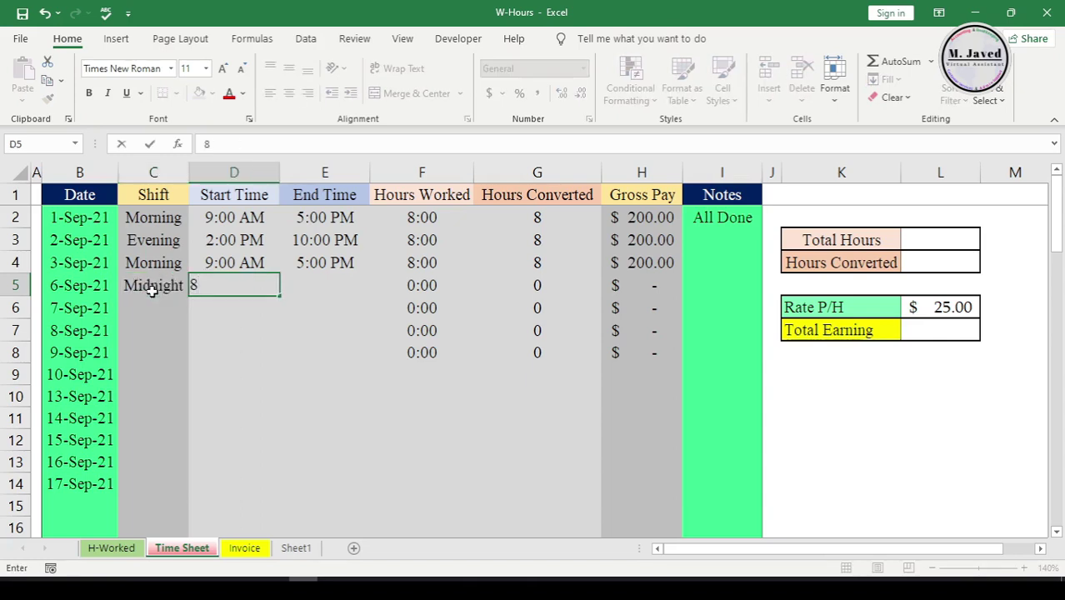
{"action": "type", "text": ":00 PM"}
{"action": "key", "text": "Tab"}
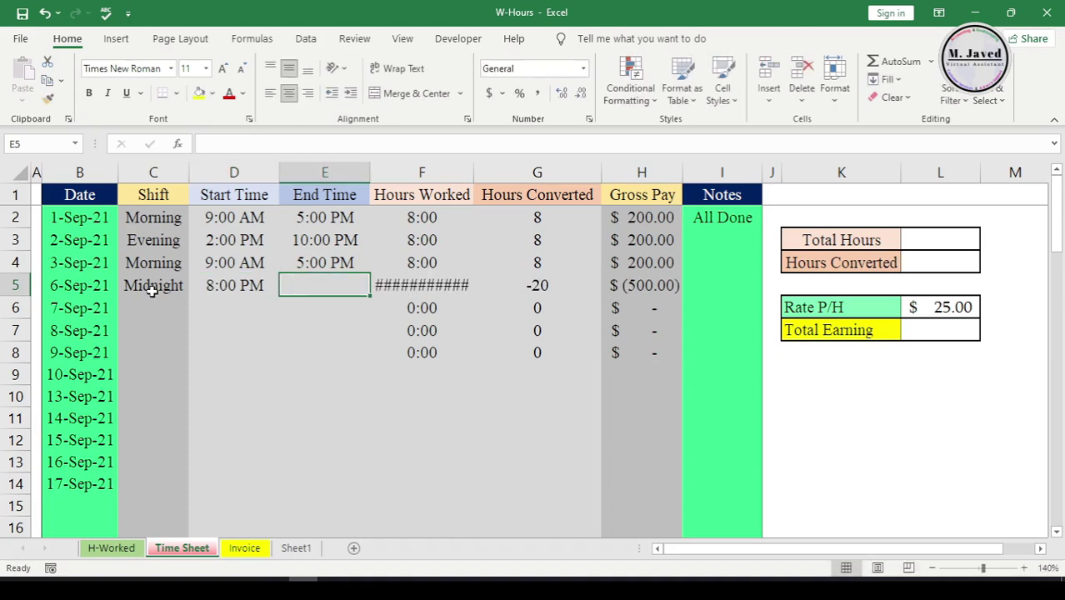
{"action": "type", "text": "3:"}
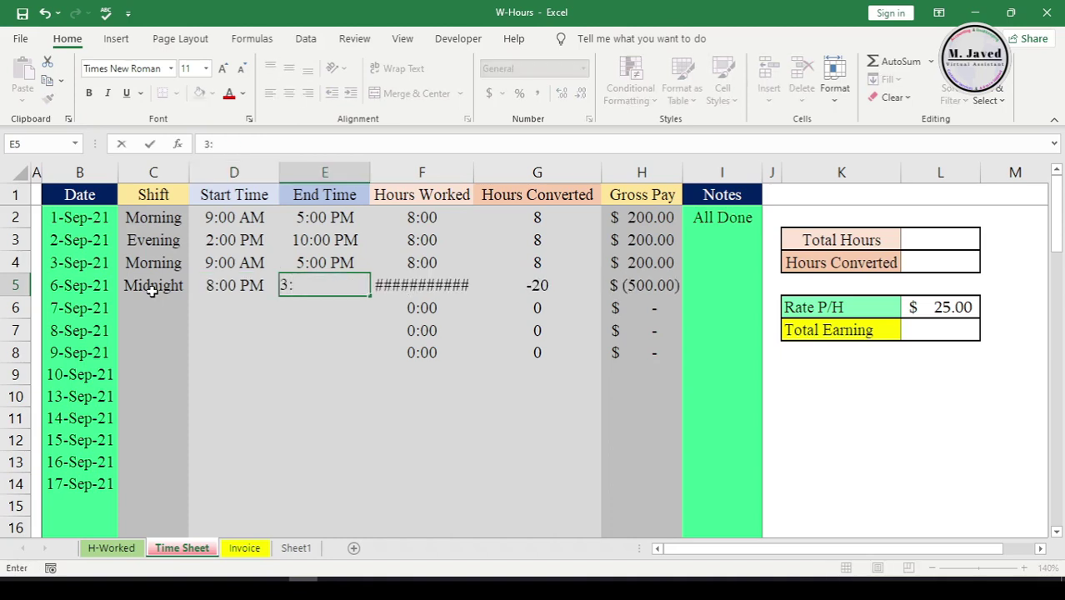
{"action": "type", "text": "00 AM"}
{"action": "key", "text": "Return"}
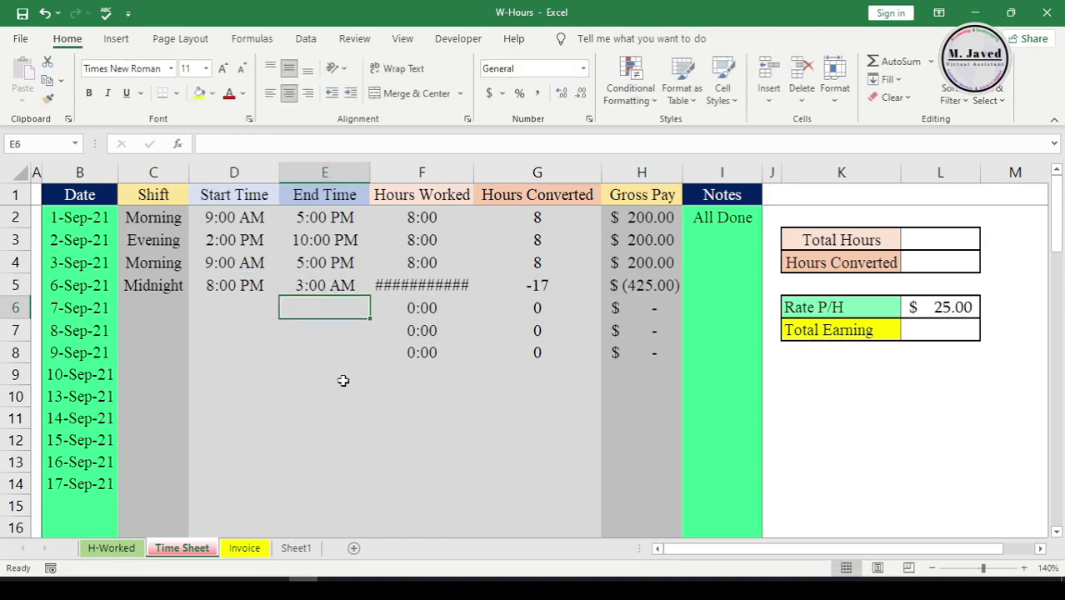
{"action": "left_click", "coordinate": [321, 288]}
{"action": "left_click", "coordinate": [307, 306]}
Step: Replace F5's formula with =MOD(E5-D5,1) and dismiss the inconsistent-formula warning
{"action": "left_click", "coordinate": [407, 283]}
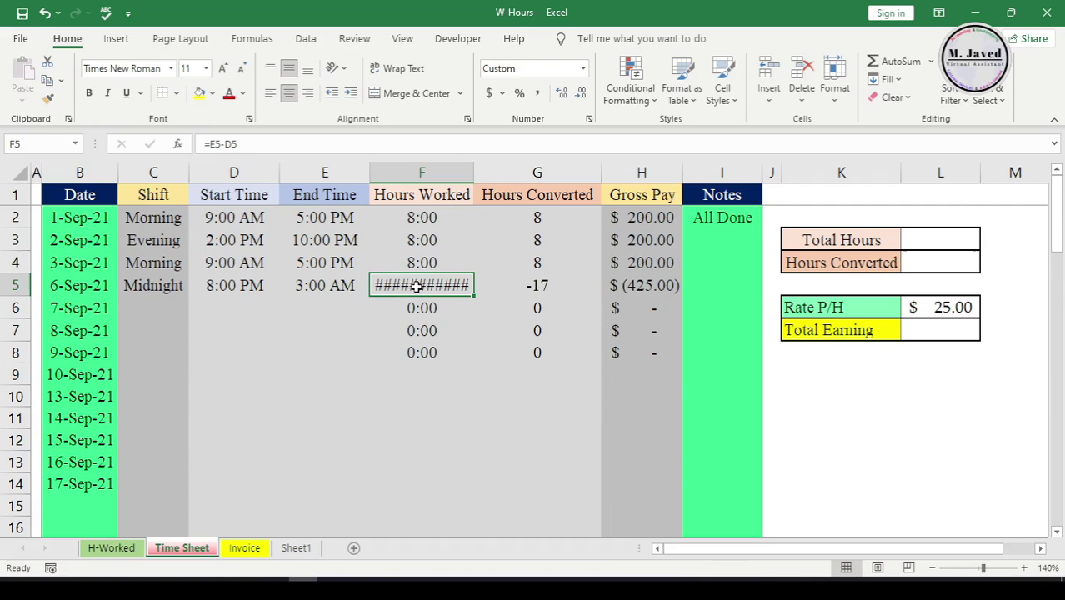
{"action": "type", "text": "="}
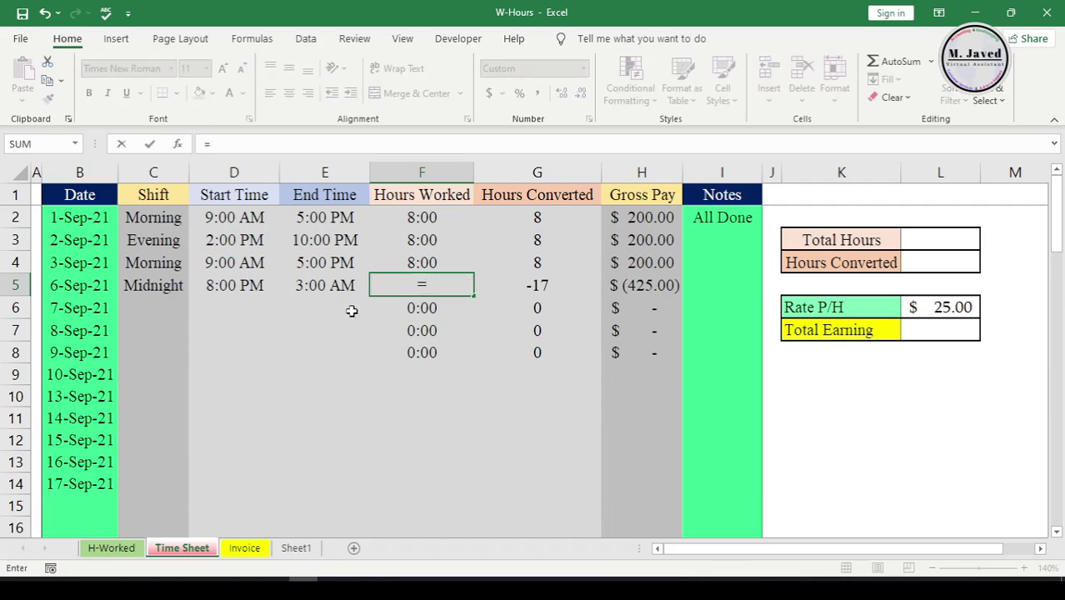
{"action": "type", "text": "Mo"}
{"action": "double_click", "coordinate": [448, 306]}
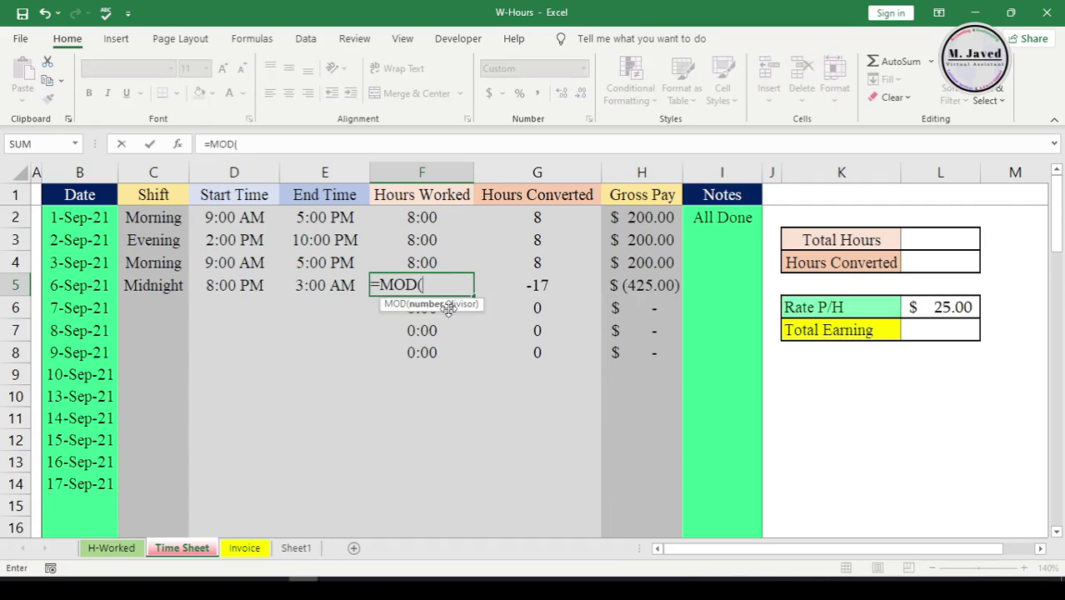
{"action": "left_click", "coordinate": [332, 287]}
{"action": "type", "text": "-"}
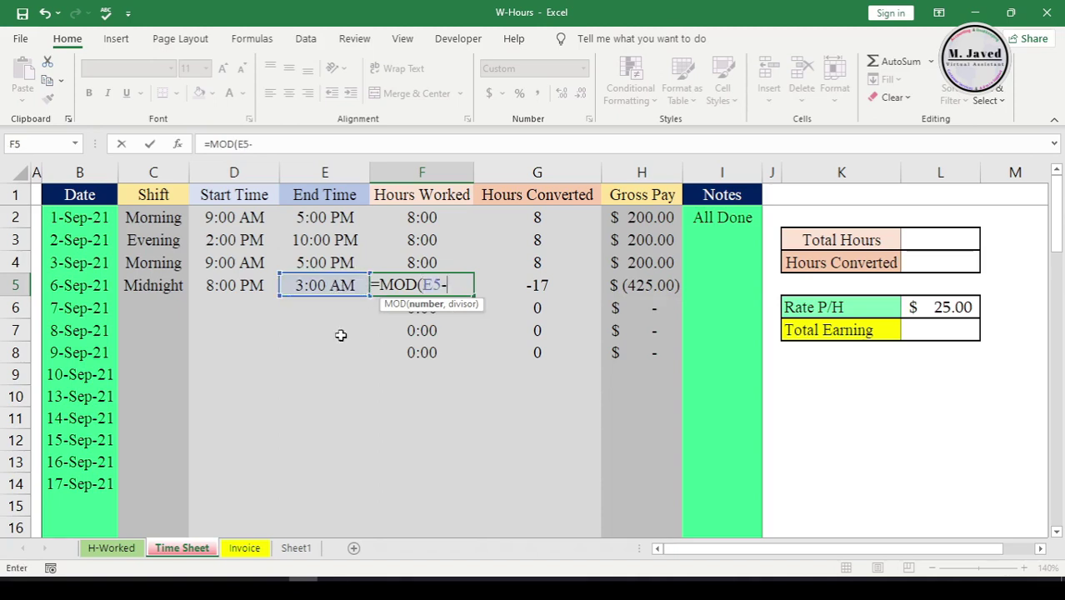
{"action": "left_click", "coordinate": [234, 284]}
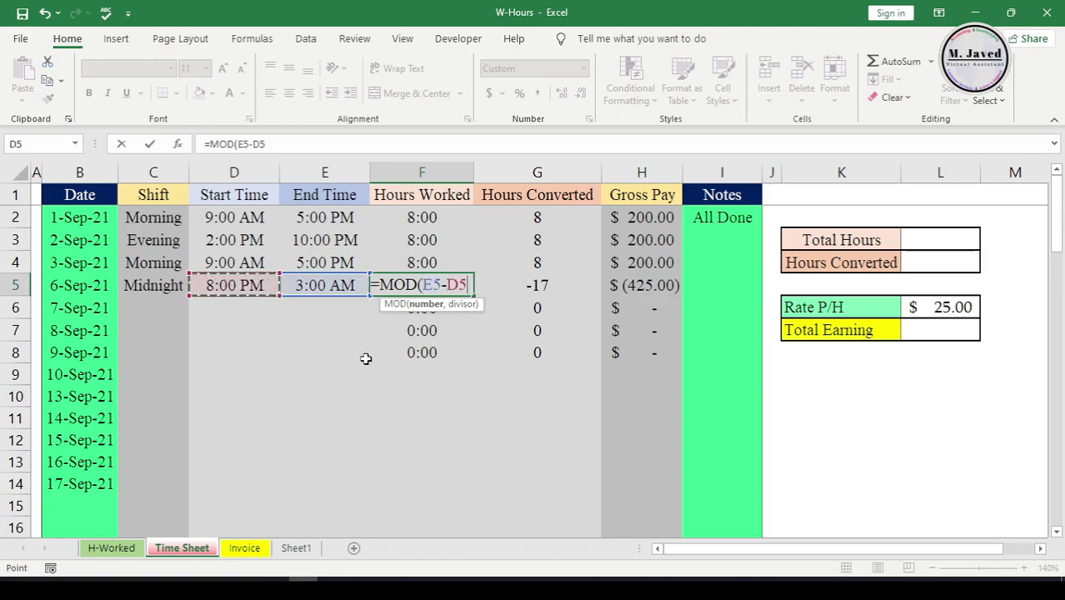
{"action": "type", "text": ",1)"}
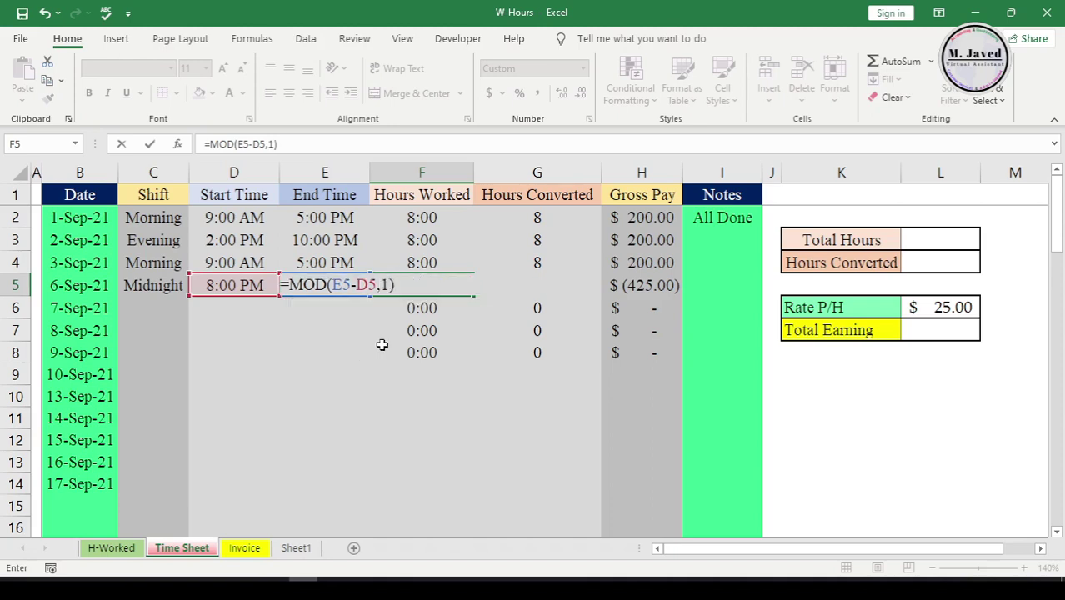
{"action": "key", "text": "Return"}
{"action": "left_click", "coordinate": [408, 287]}
{"action": "left_click", "coordinate": [350, 280]}
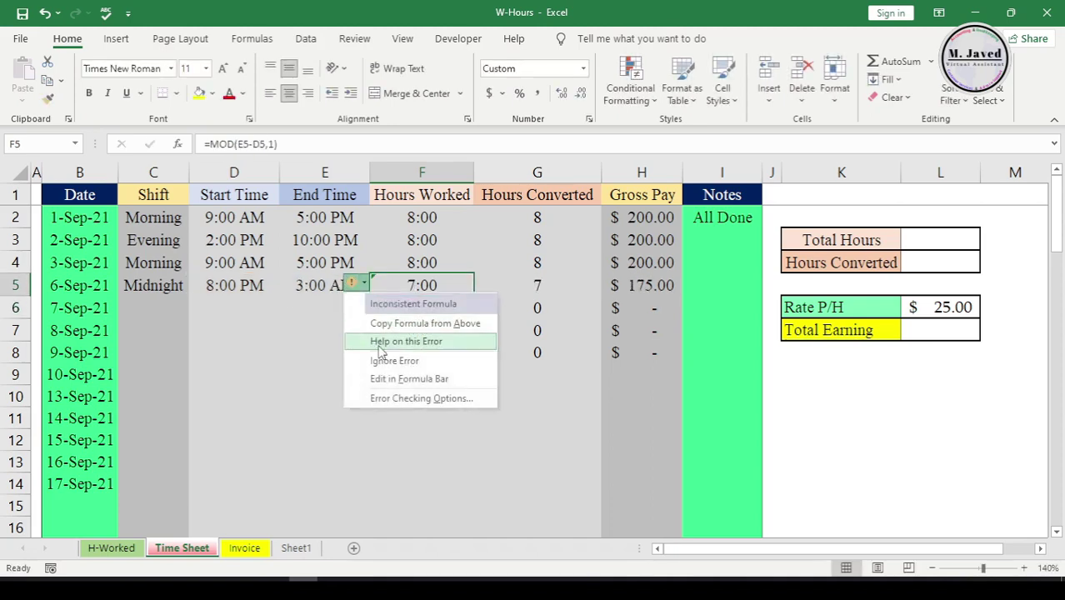
{"action": "left_click", "coordinate": [400, 319]}
{"action": "left_click", "coordinate": [325, 308]}
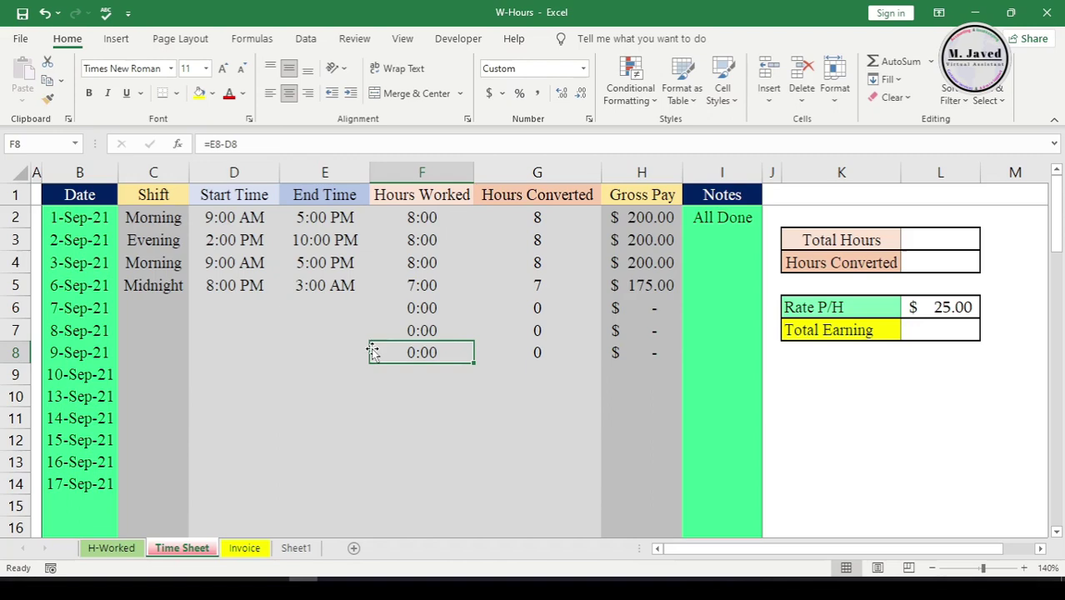
Step: Copy the midnight-safe MOD hours formula from F5 up to F2 and down to F8
{"action": "left_click", "coordinate": [419, 284]}
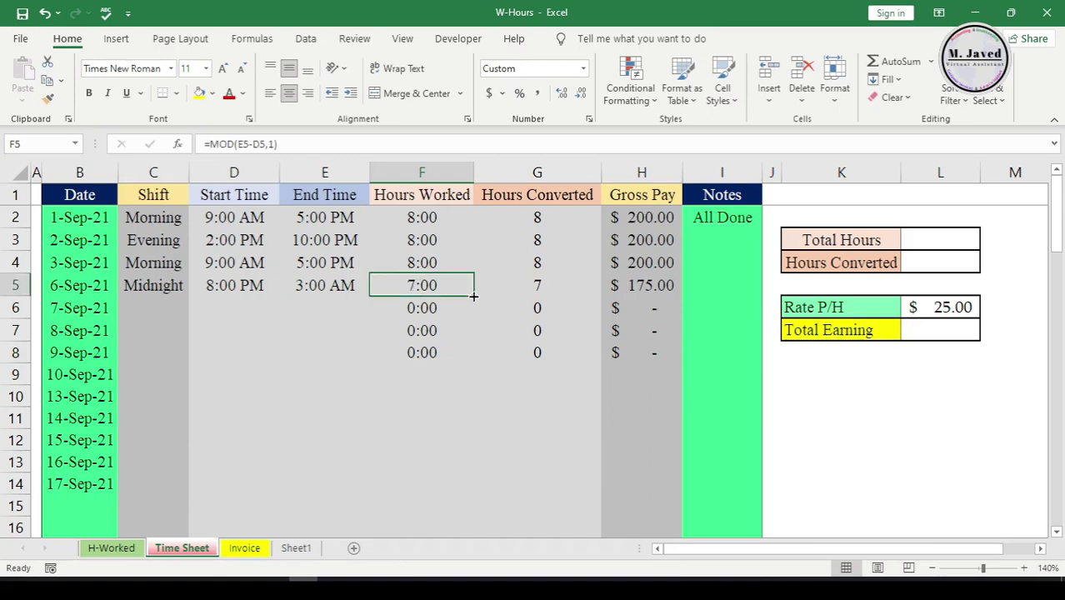
{"action": "key", "text": "Up"}
{"action": "key", "text": "Up"}
{"action": "left_click", "coordinate": [447, 221]}
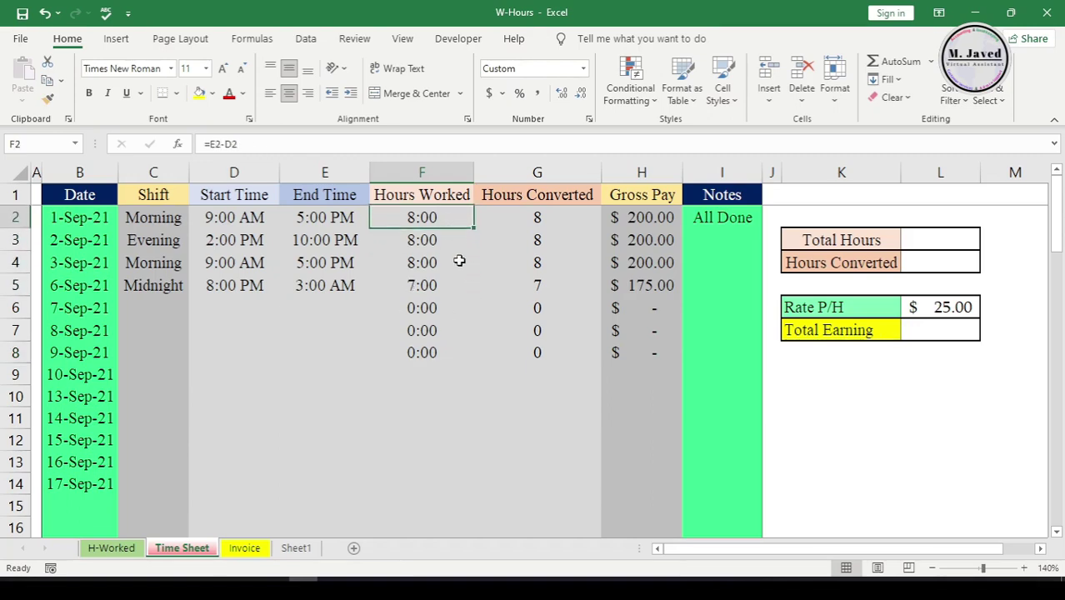
{"action": "left_click", "coordinate": [444, 284]}
{"action": "left_click_drag", "start_coordinate": [473, 296], "coordinate": [463, 350]}
{"action": "left_click", "coordinate": [420, 417]}
{"action": "left_click", "coordinate": [435, 285]}
{"action": "left_click", "coordinate": [508, 283]}
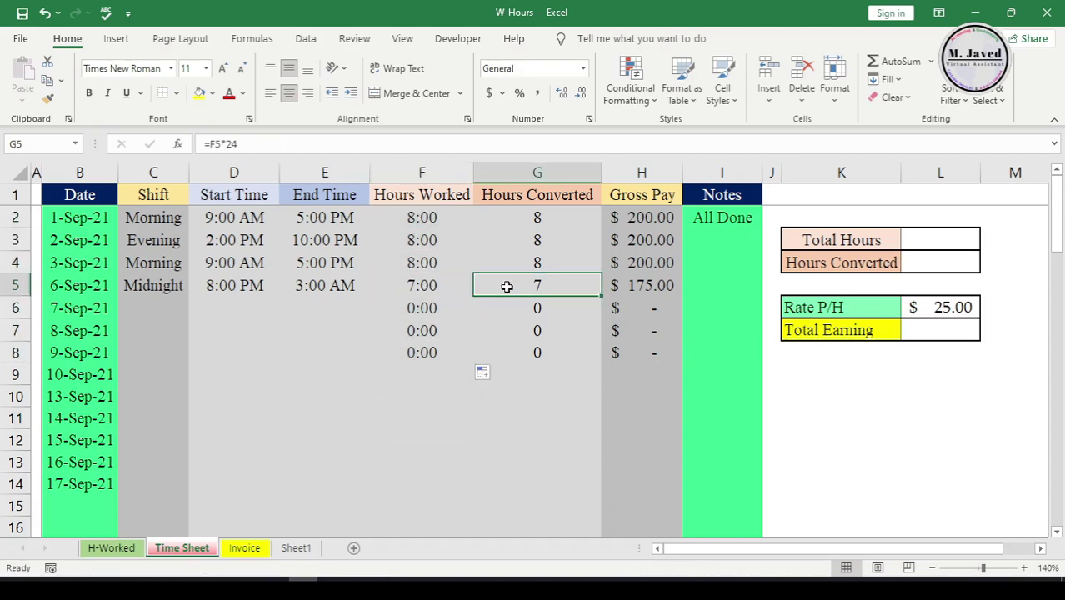
Step: Log the 7-Sep Evening shift from 3:30 PM to 9:00 PM in C6:E6
{"action": "left_click", "coordinate": [170, 305]}
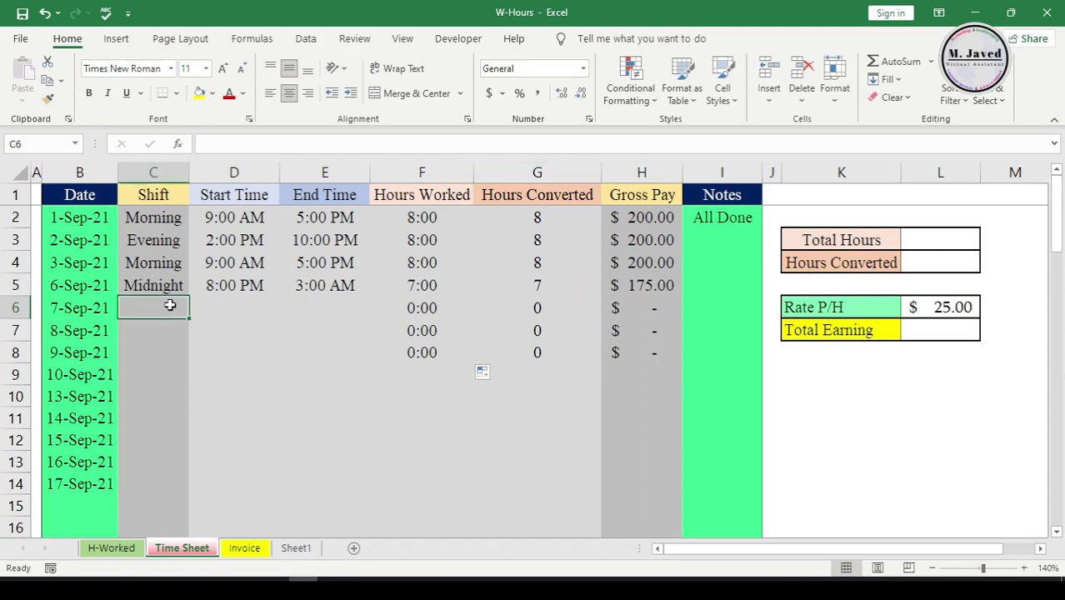
{"action": "type", "text": "Evening"}
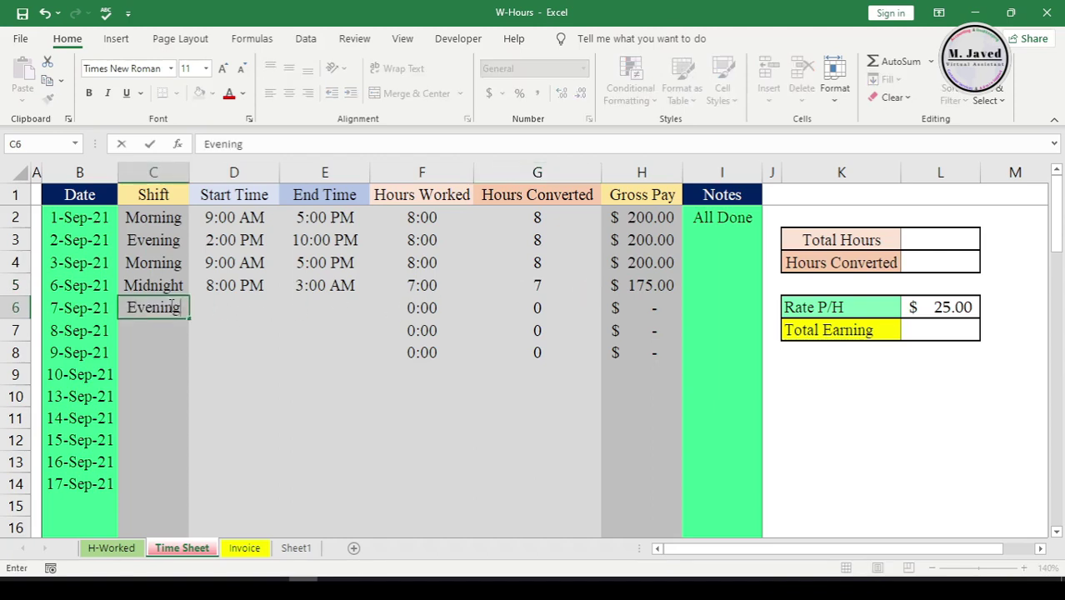
{"action": "key", "text": "Tab"}
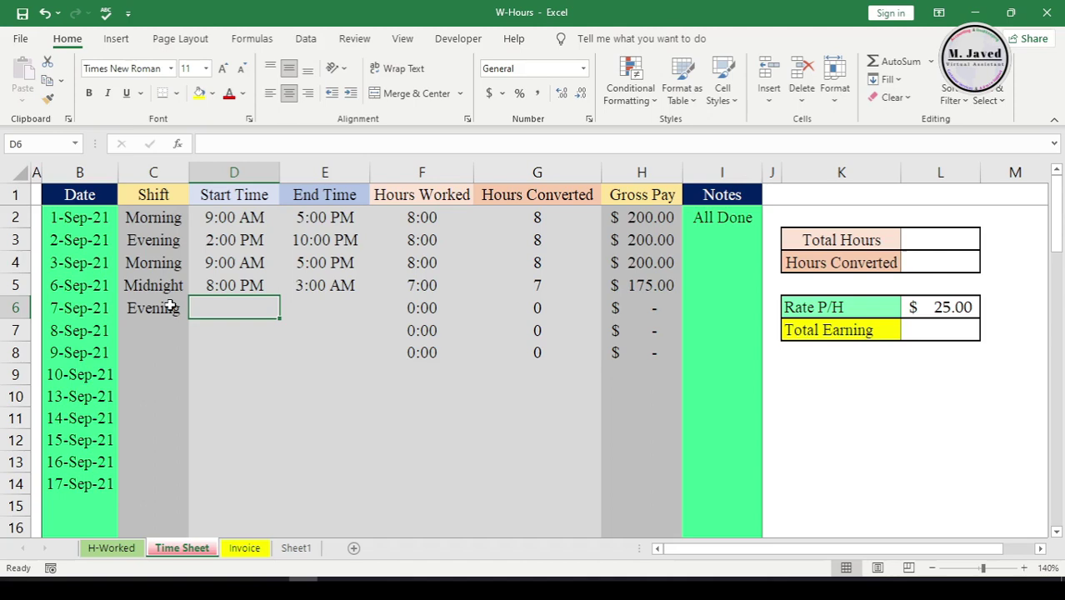
{"action": "type", "text": "3:"}
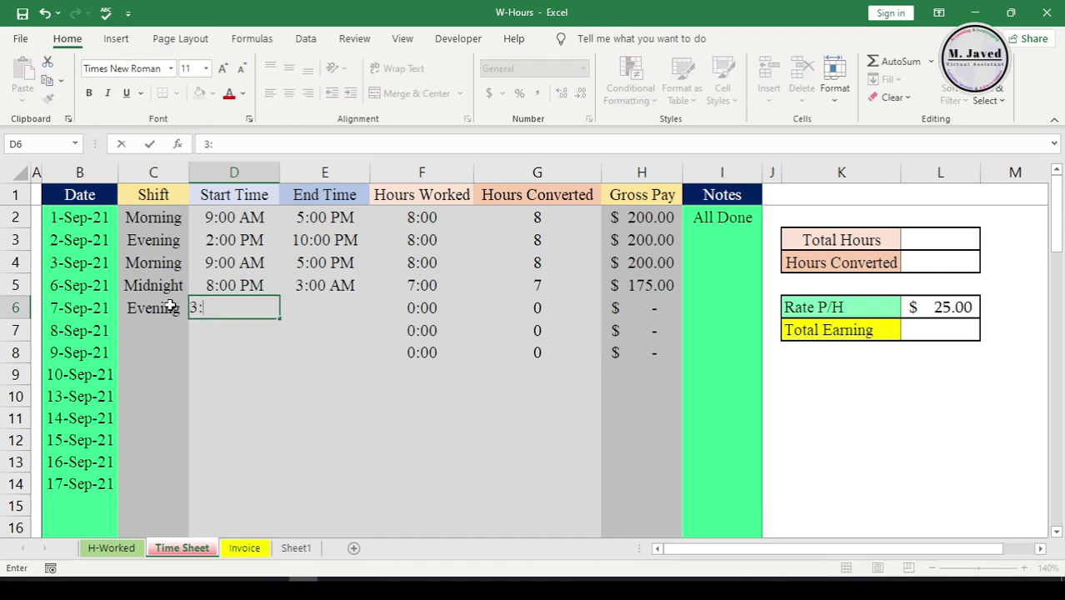
{"action": "type", "text": "30 PM"}
{"action": "key", "text": "Tab"}
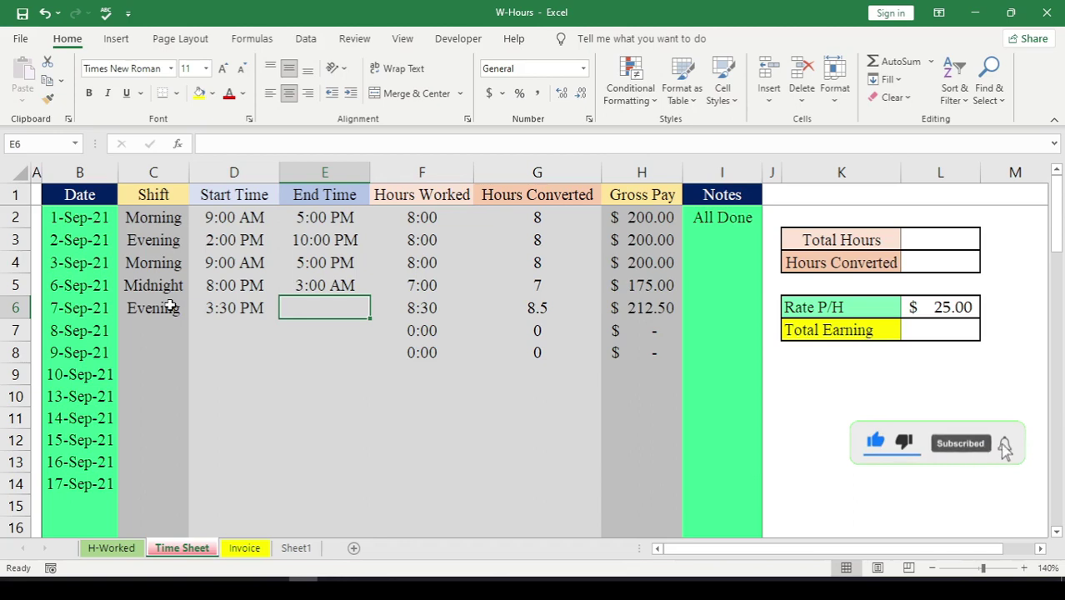
{"action": "type", "text": "9:00"}
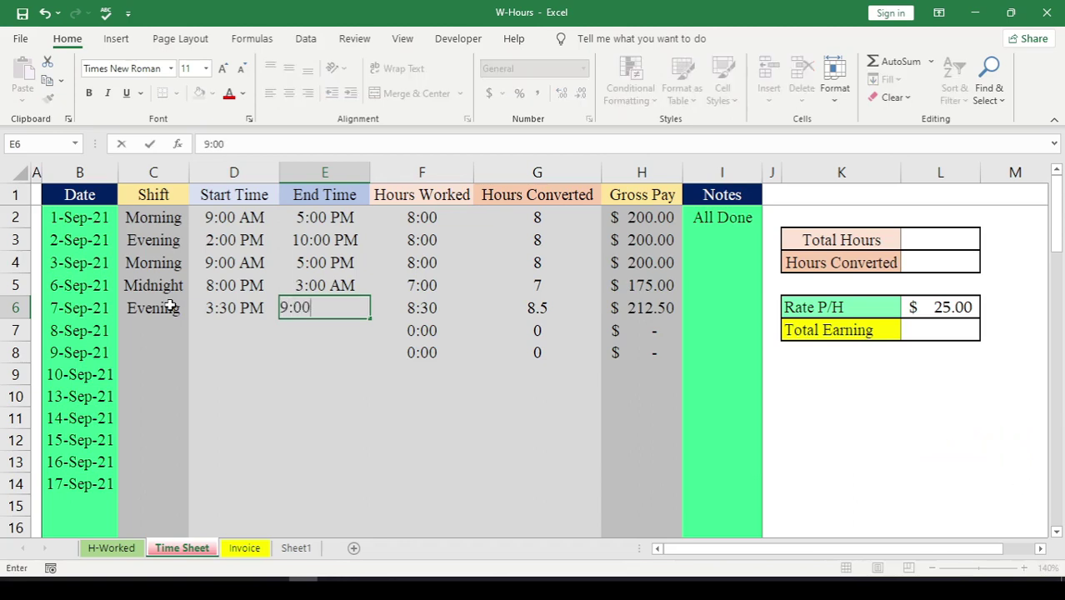
{"action": "type", "text": " PM"}
{"action": "key", "text": "Return"}
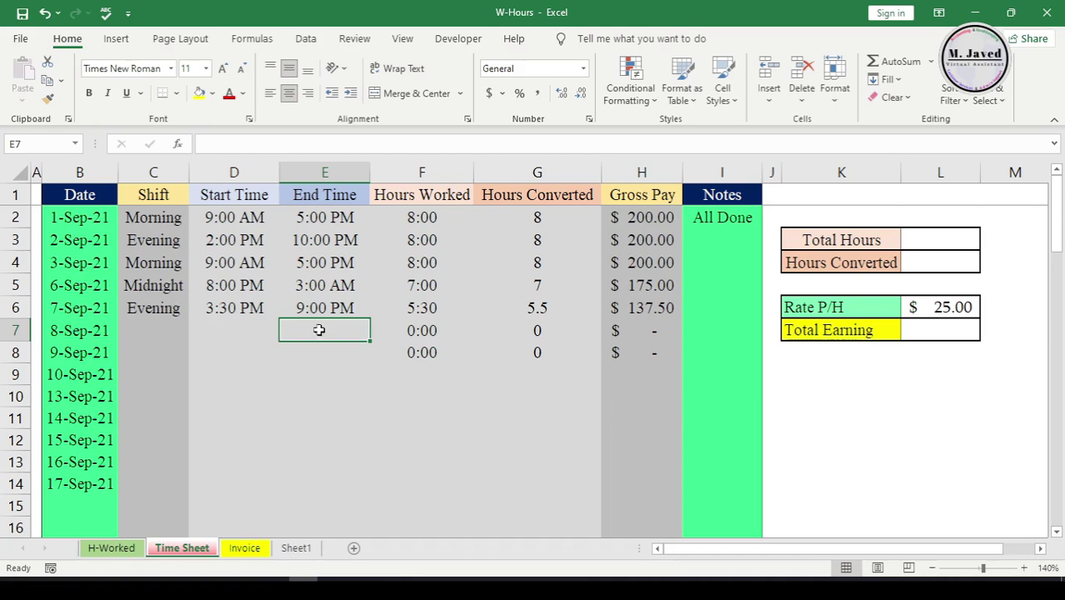
Step: Enter =SUM(F:F) in L3 to total the whole Hours Worked column
{"action": "left_click", "coordinate": [925, 242]}
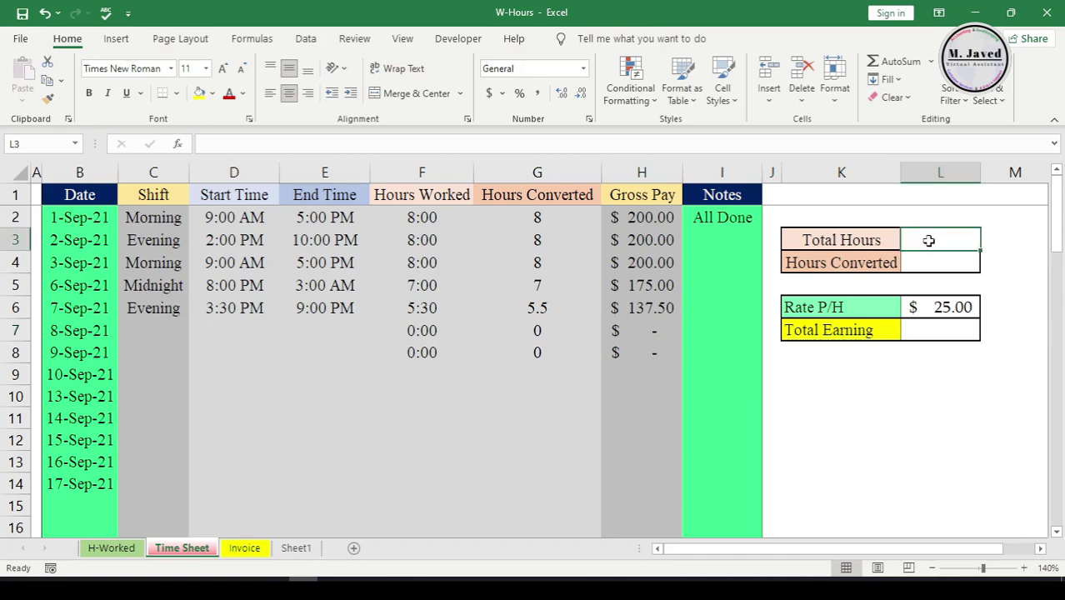
{"action": "type", "text": "="}
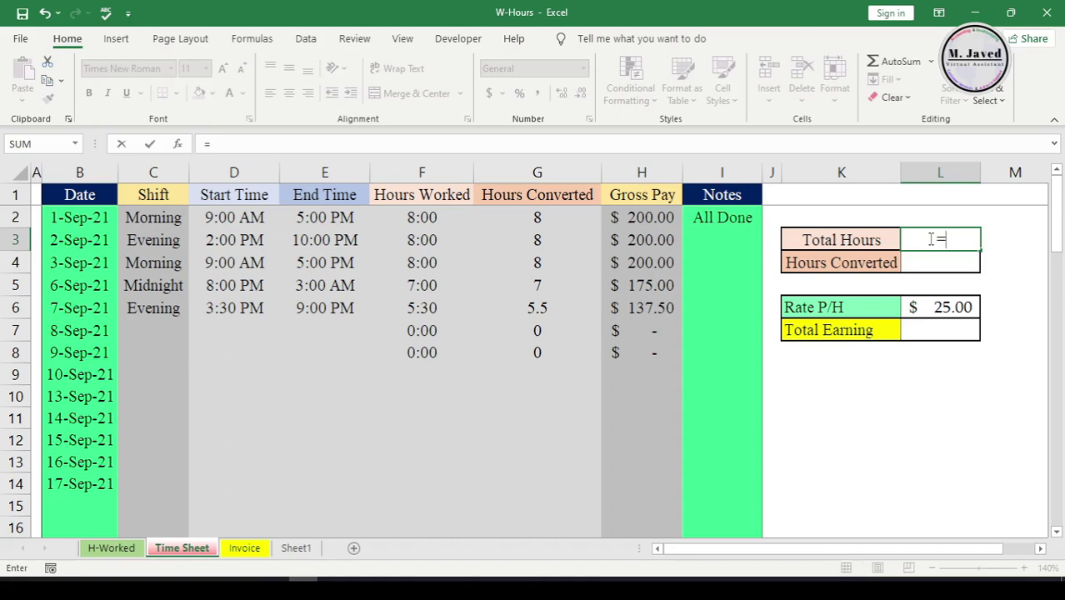
{"action": "type", "text": "sum"}
{"action": "double_click", "coordinate": [958, 260]}
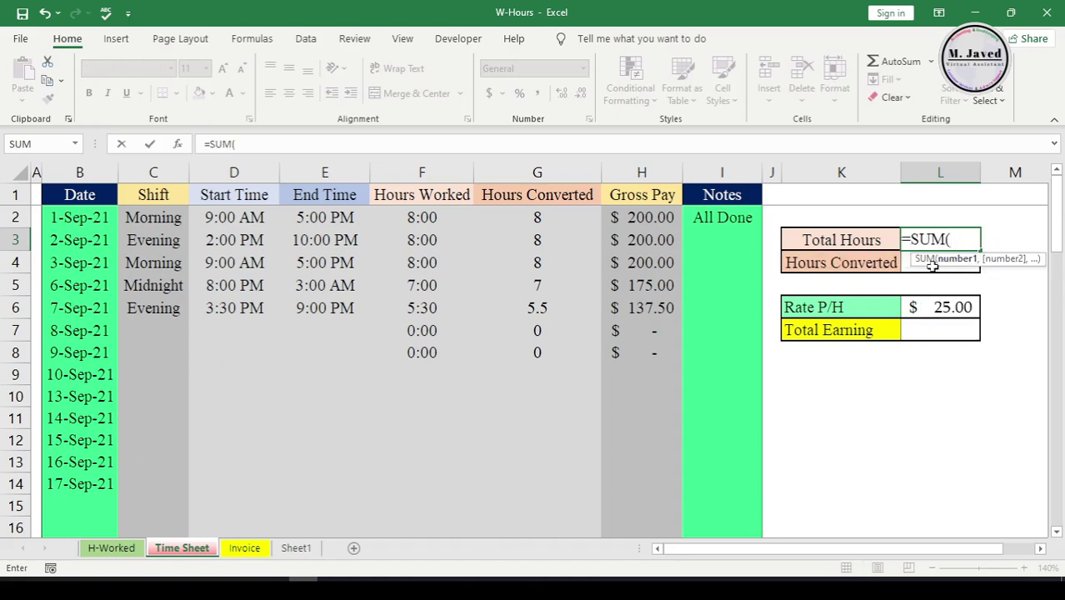
{"action": "left_click_drag", "start_coordinate": [429, 216], "coordinate": [411, 453]}
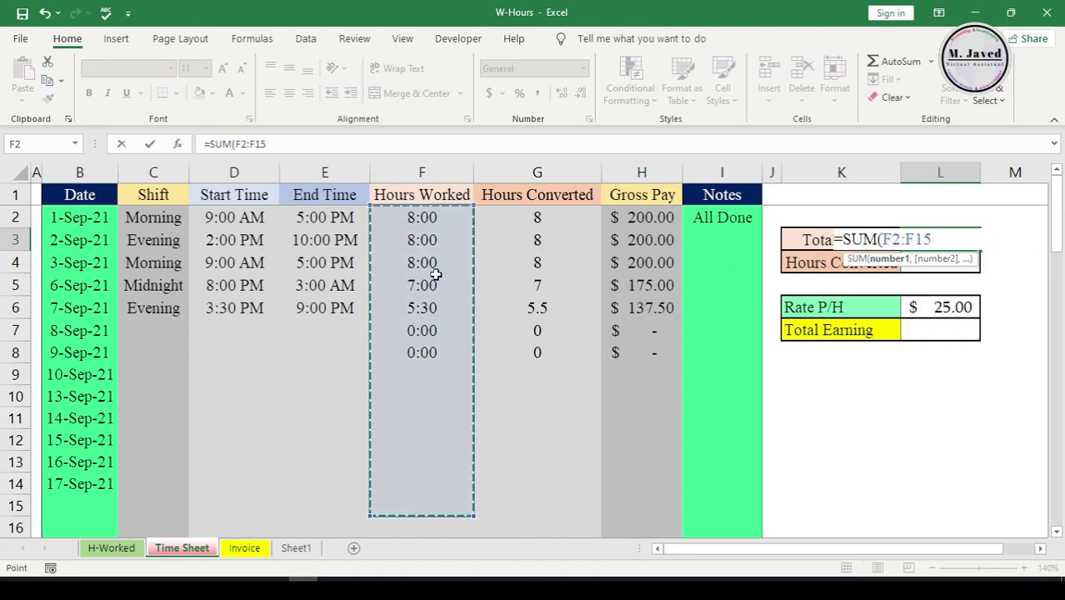
{"action": "key", "text": "BackSpace"}
{"action": "key", "text": "BackSpace"}
{"action": "key", "text": "BackSpace"}
{"action": "key", "text": "BackSpace"}
{"action": "key", "text": "BackSpace"}
{"action": "key", "text": "BackSpace"}
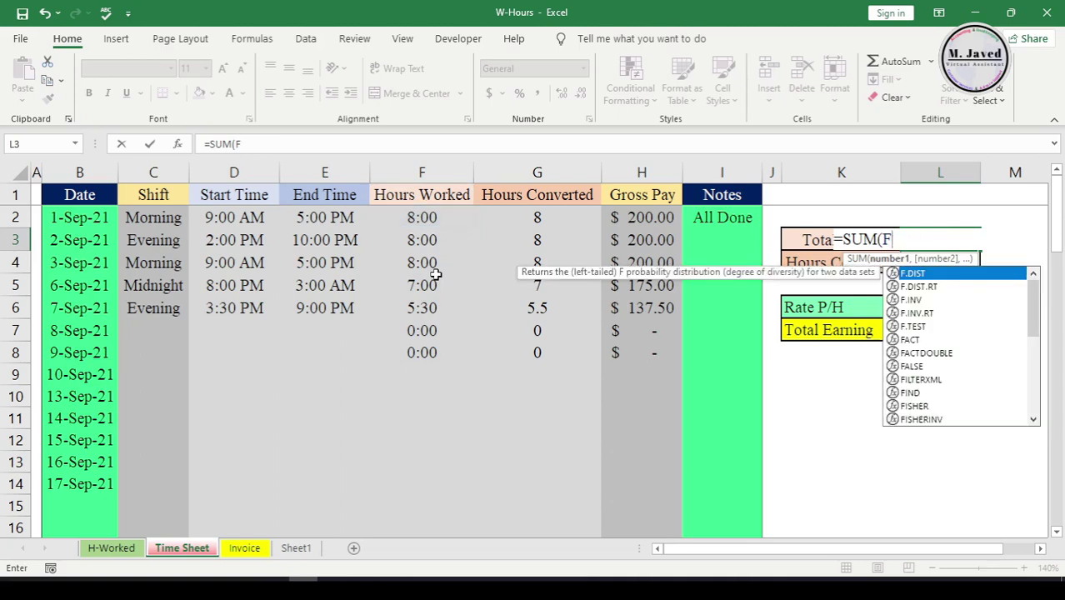
{"action": "left_click", "coordinate": [431, 172]}
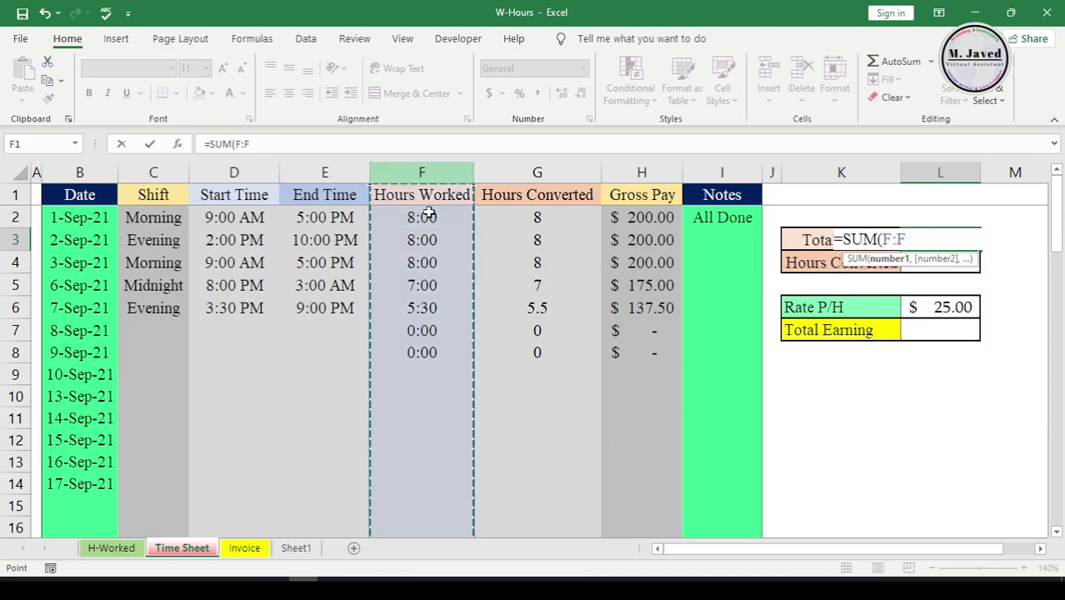
{"action": "type", "text": ")"}
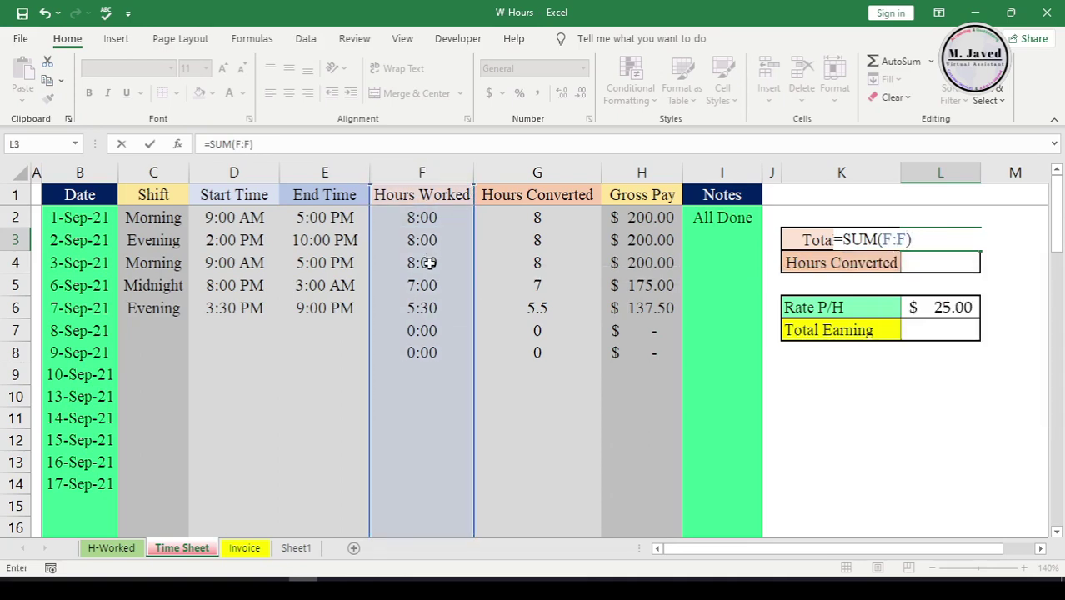
{"action": "key", "text": "Return"}
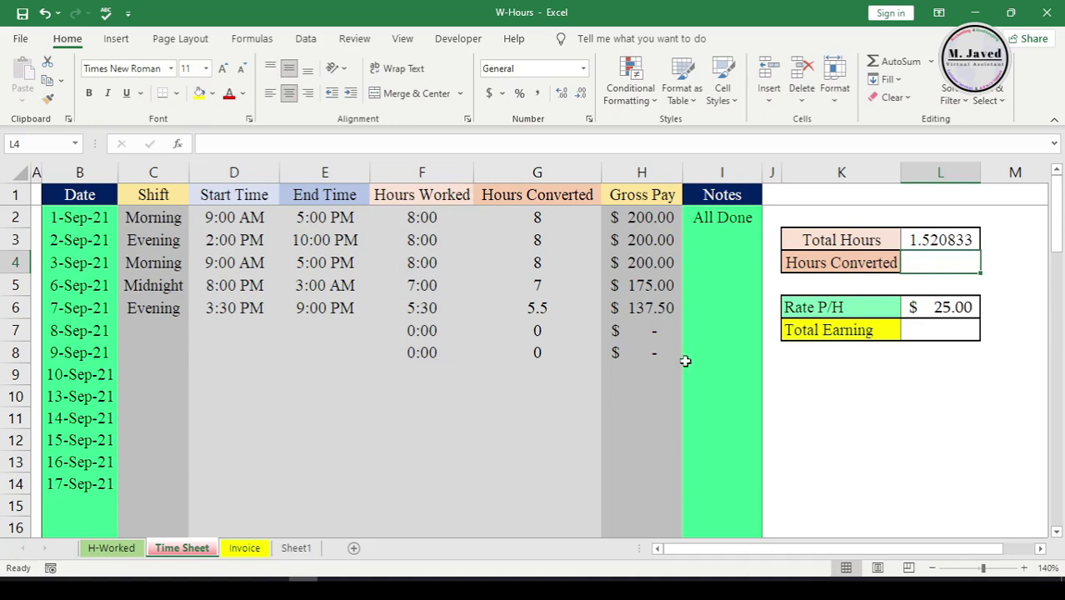
{"action": "left_click", "coordinate": [941, 242]}
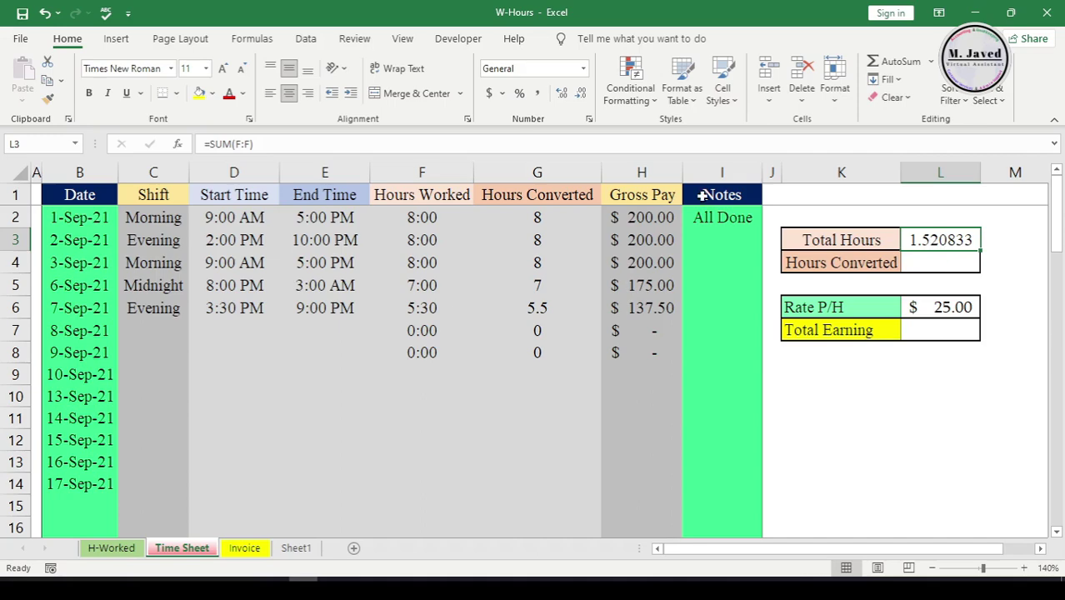
Step: Apply the custom [h]:mm format to the Total Hours cell so it reads 36:30
{"action": "left_click", "coordinate": [583, 69]}
{"action": "left_click", "coordinate": [558, 428]}
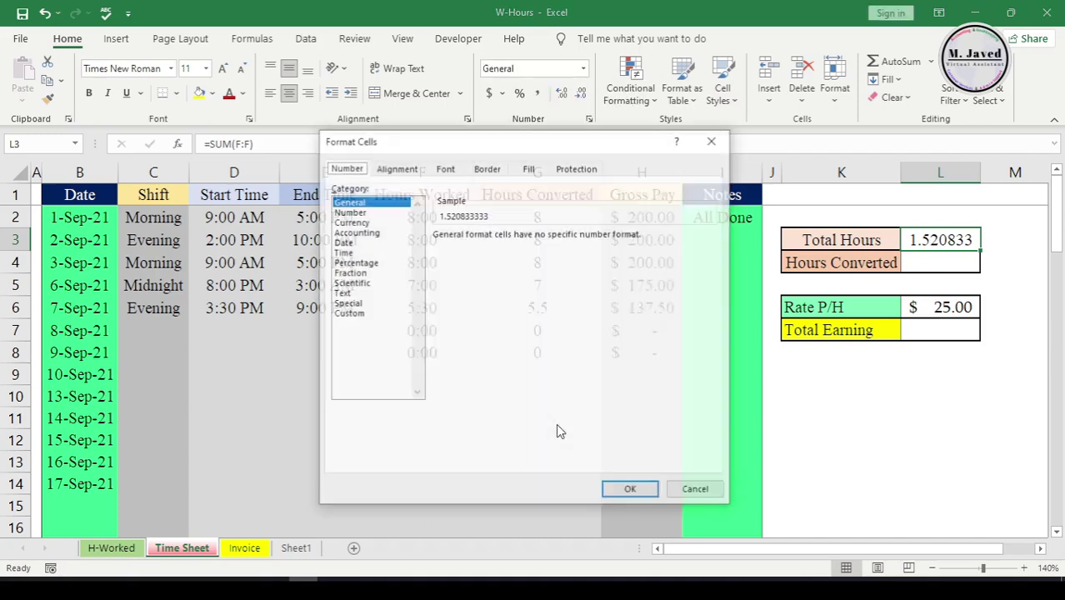
{"action": "left_click", "coordinate": [375, 223]}
{"action": "left_click", "coordinate": [356, 314]}
{"action": "left_click", "coordinate": [467, 315]}
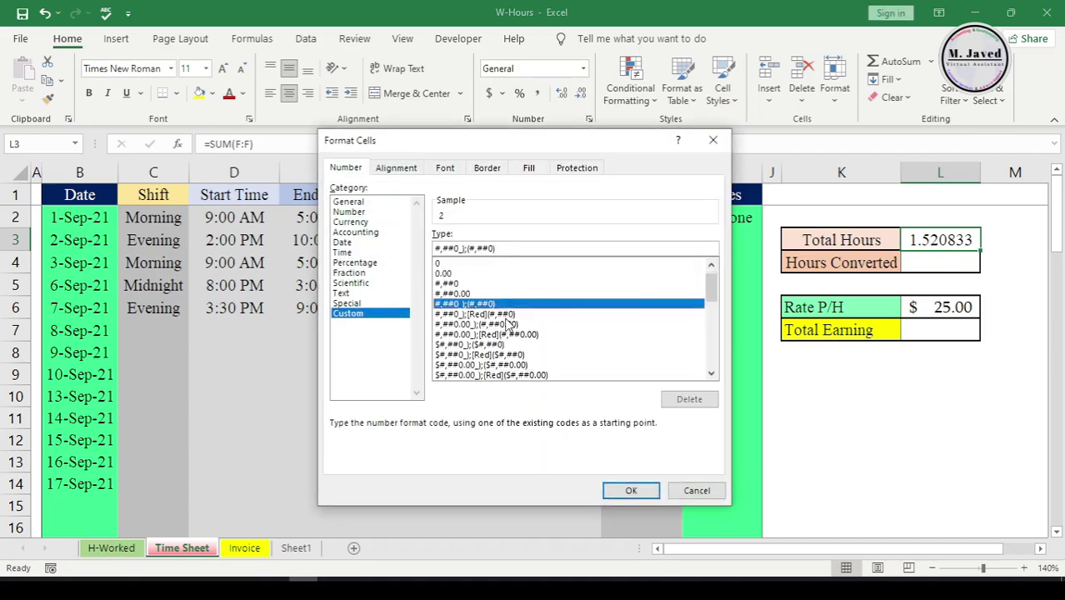
{"action": "scroll", "coordinate": [492, 329], "scroll_direction": "down", "scroll_amount": 10}
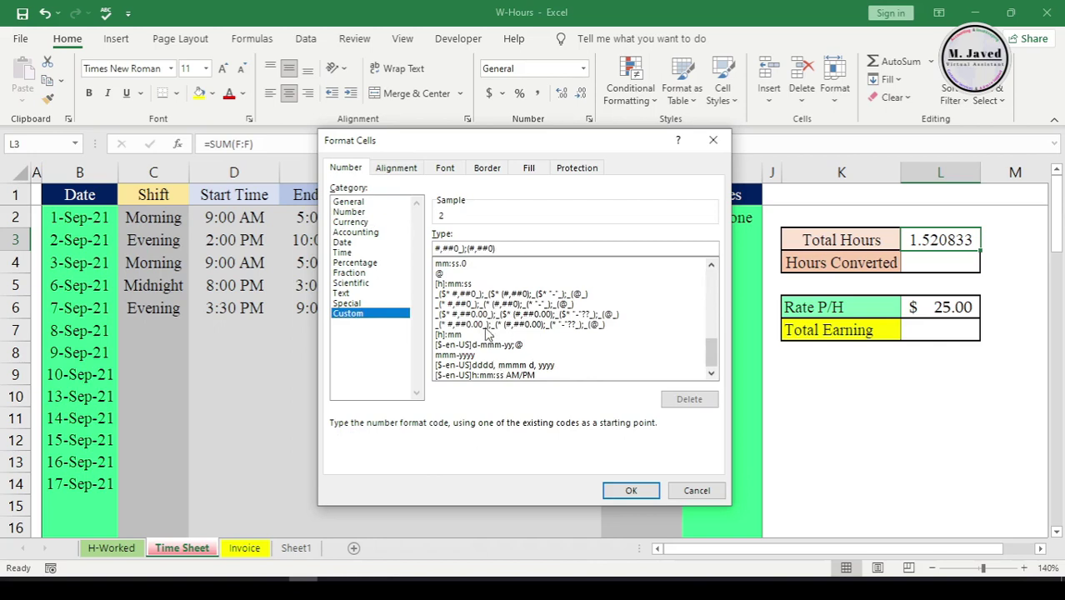
{"action": "left_click", "coordinate": [493, 284]}
{"action": "left_click", "coordinate": [512, 249]}
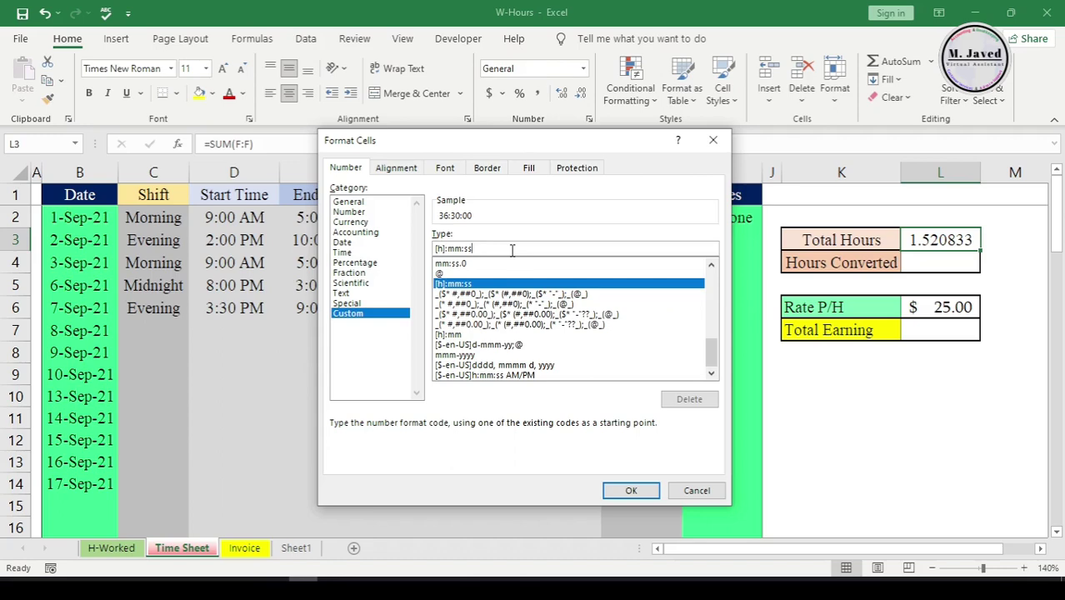
{"action": "key", "text": "BackSpace"}
{"action": "key", "text": "BackSpace"}
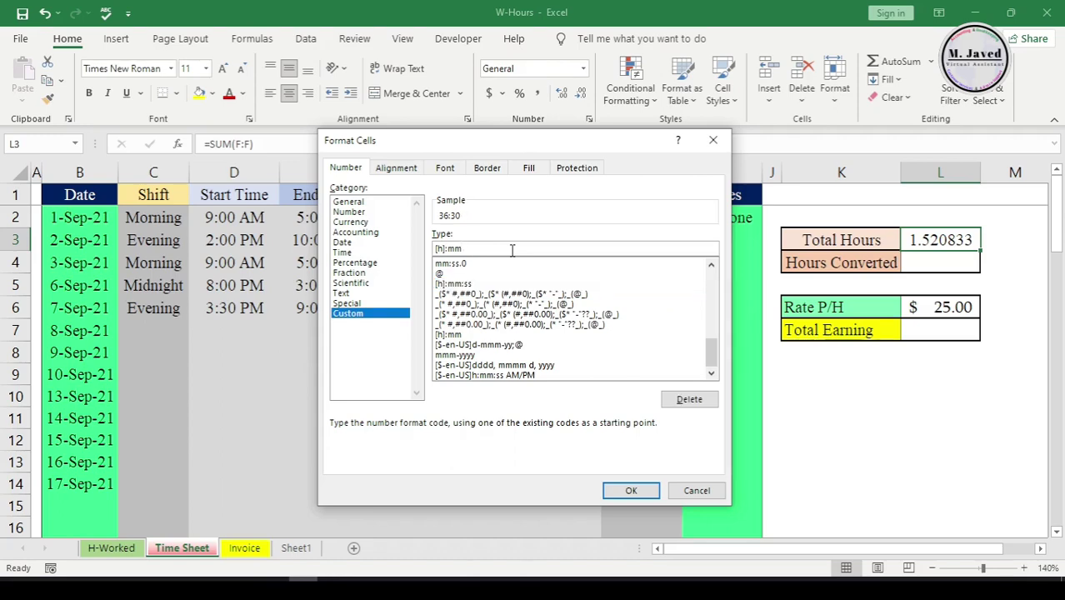
{"action": "left_click", "coordinate": [633, 490]}
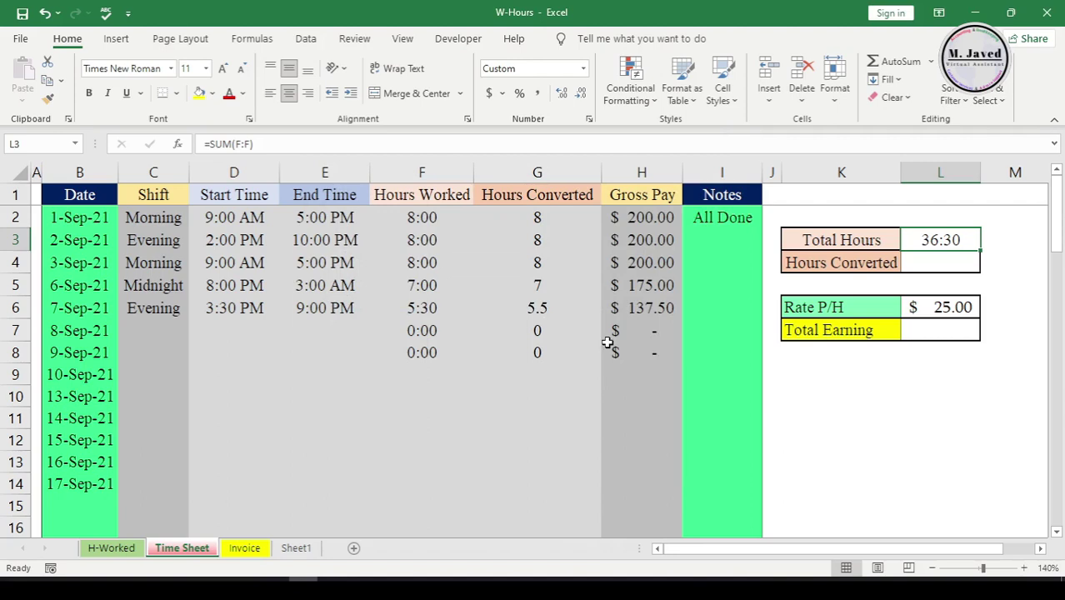
Step: Enter =SUM(G:G) in L4 to total the converted hours, giving 36.5
{"action": "left_click", "coordinate": [929, 263]}
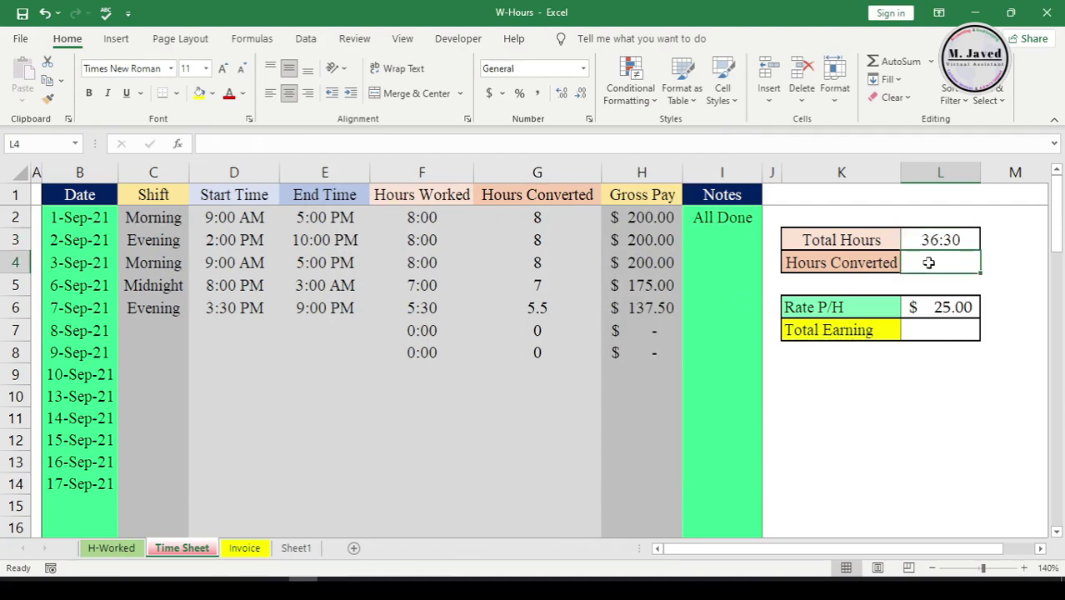
{"action": "type", "text": "=sum"}
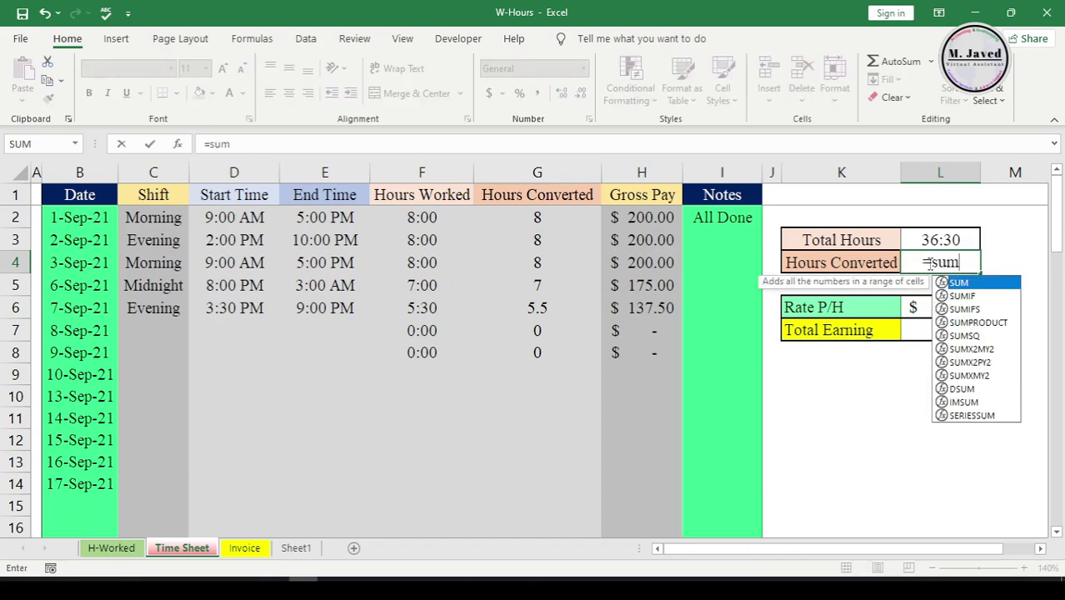
{"action": "key", "text": "Tab"}
{"action": "left_click", "coordinate": [550, 172]}
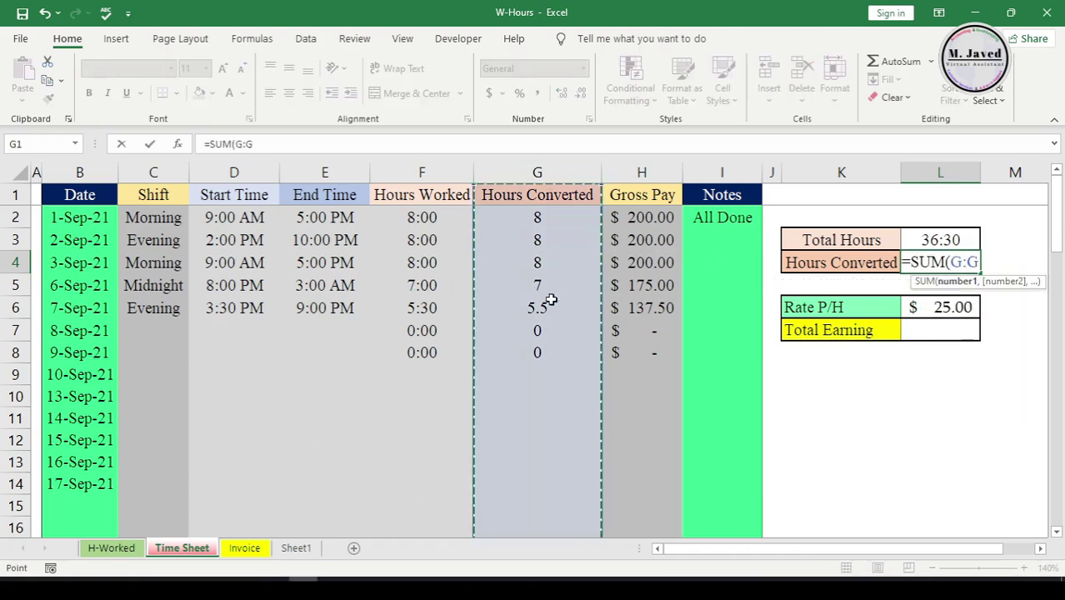
{"action": "type", "text": ")"}
{"action": "key", "text": "Return"}
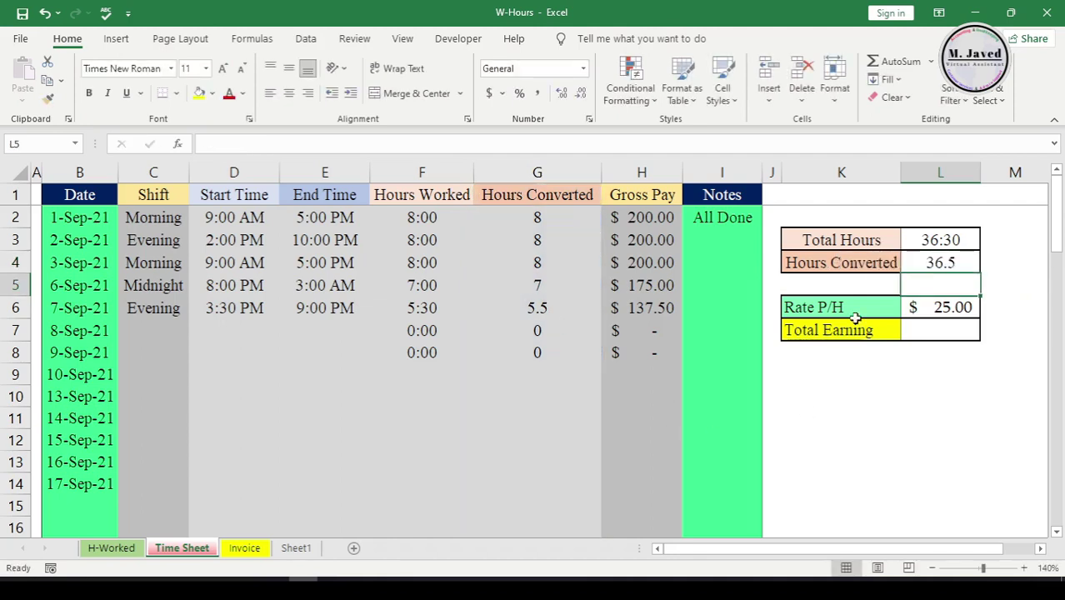
{"action": "left_click", "coordinate": [910, 265]}
{"action": "left_click", "coordinate": [910, 240]}
{"action": "left_click", "coordinate": [914, 263]}
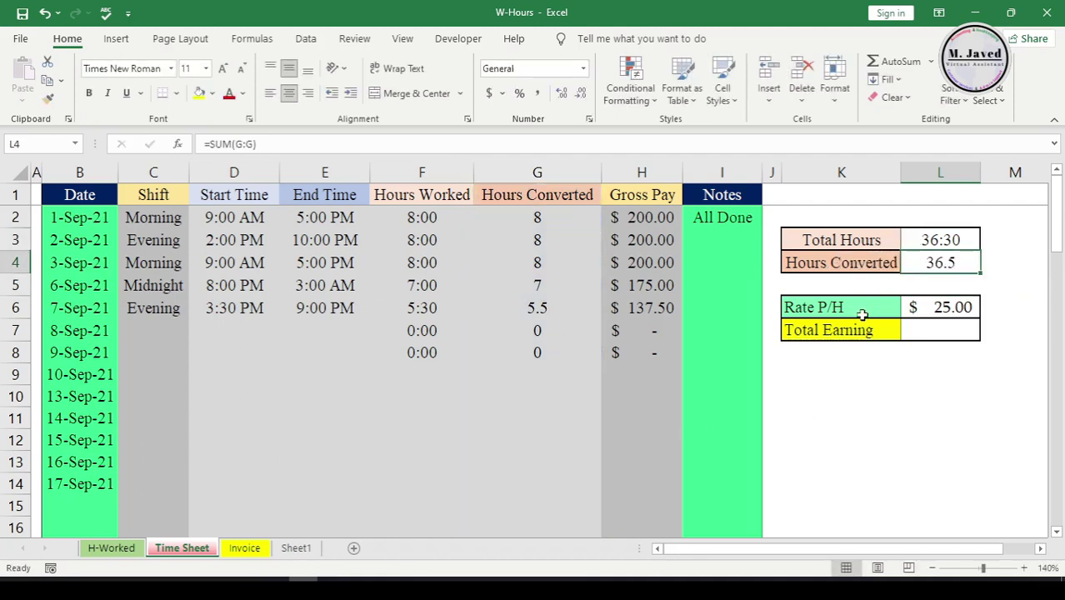
Step: Set Total Earning in L7 to =L6*L4, multiplying the $25.00 rate to get $912.50
{"action": "left_click", "coordinate": [932, 313]}
{"action": "left_click", "coordinate": [931, 330]}
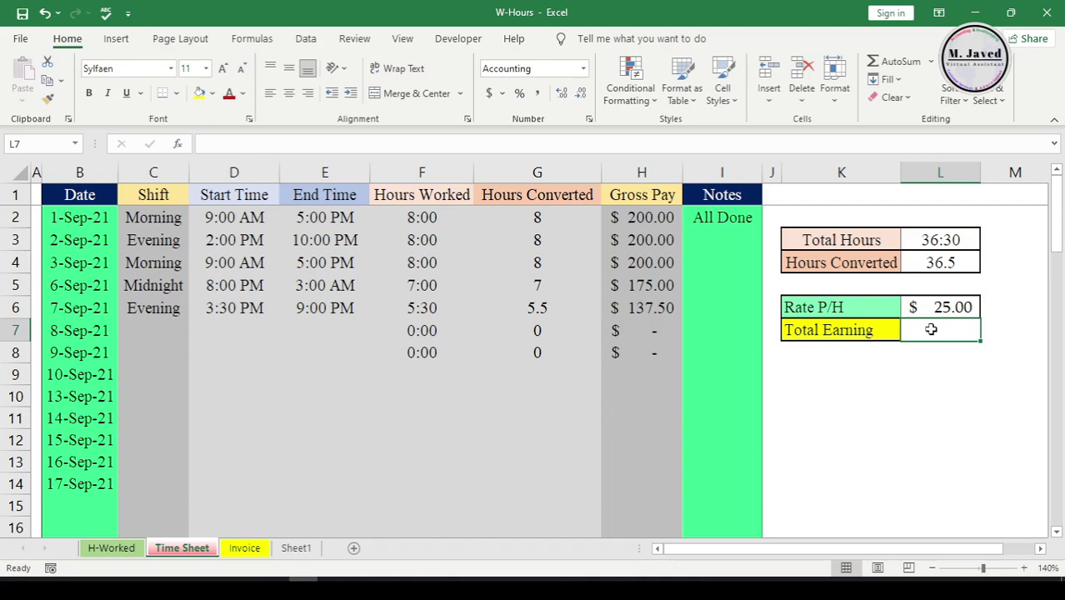
{"action": "type", "text": "="}
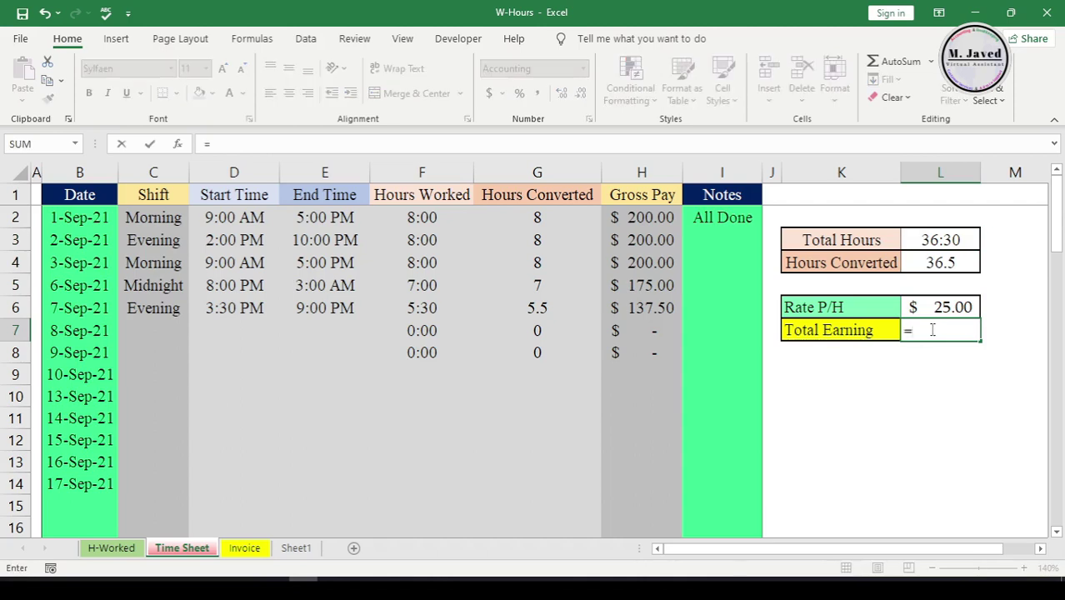
{"action": "left_click", "coordinate": [926, 309]}
{"action": "type", "text": "*"}
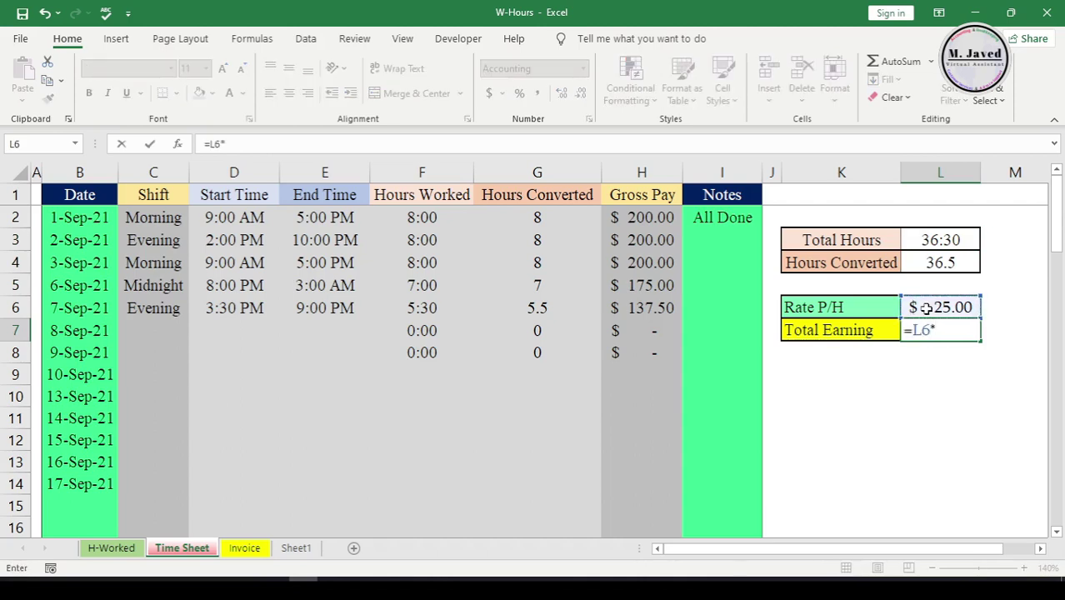
{"action": "left_click", "coordinate": [921, 265]}
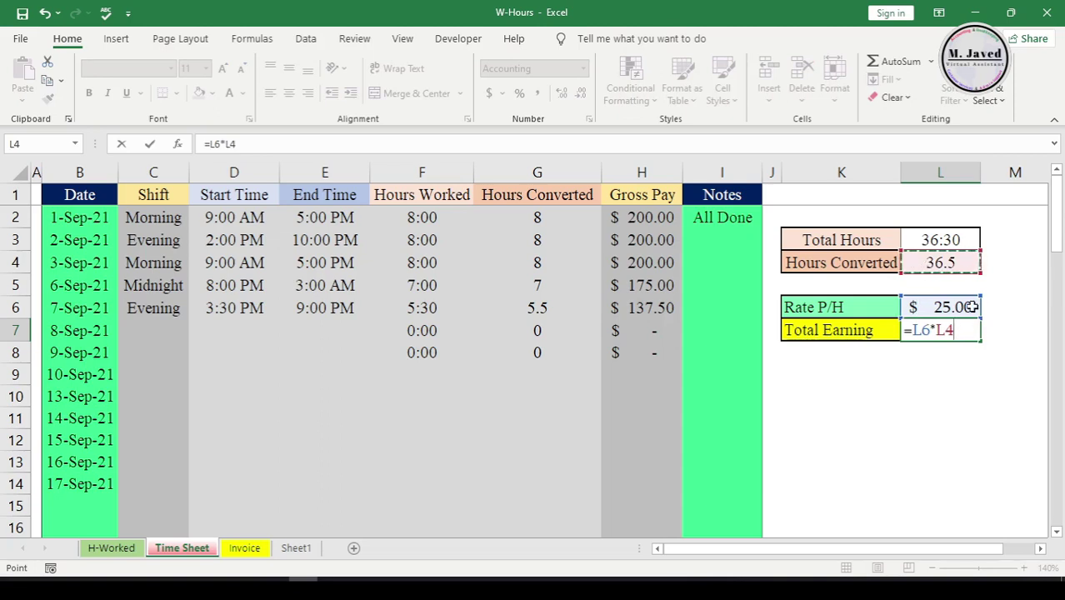
{"action": "key", "text": "Return"}
{"action": "left_click", "coordinate": [909, 396]}
{"action": "left_click", "coordinate": [927, 334]}
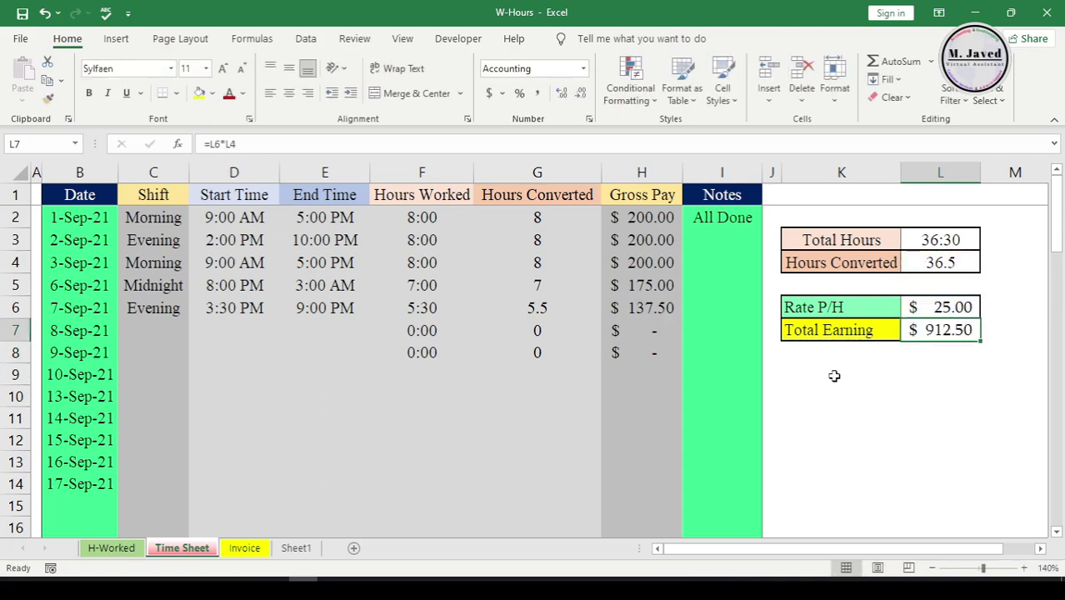
{"action": "left_click", "coordinate": [834, 376]}
{"action": "left_click", "coordinate": [934, 357]}
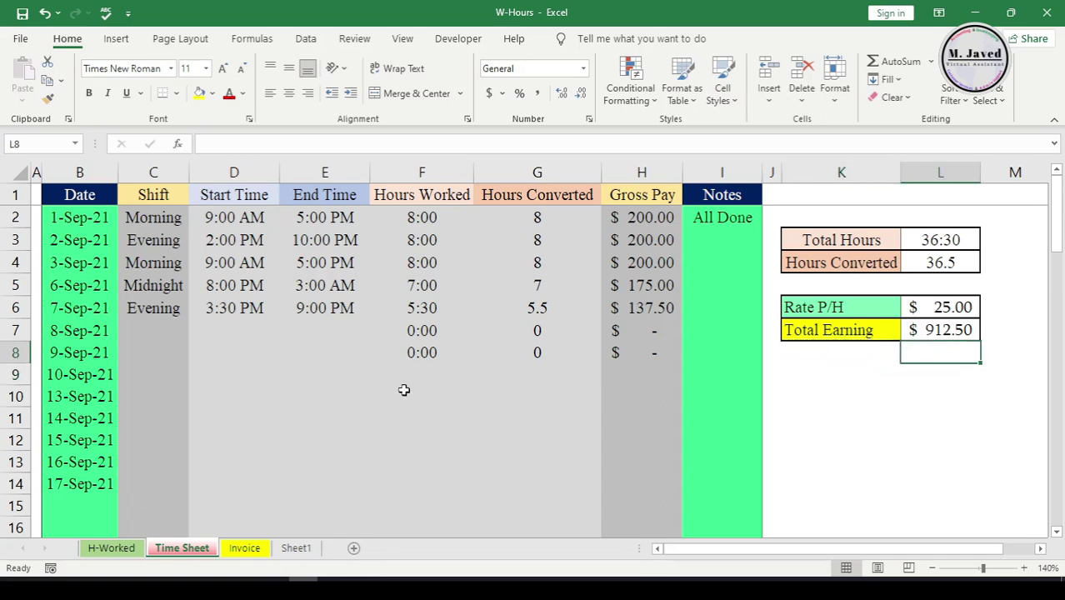
Step: Enter Morning, 9:30 AM and 4:00 PM in row 7, then autofit column L to show $1,075.00
{"action": "left_click", "coordinate": [161, 331]}
{"action": "type", "text": "Morning"}
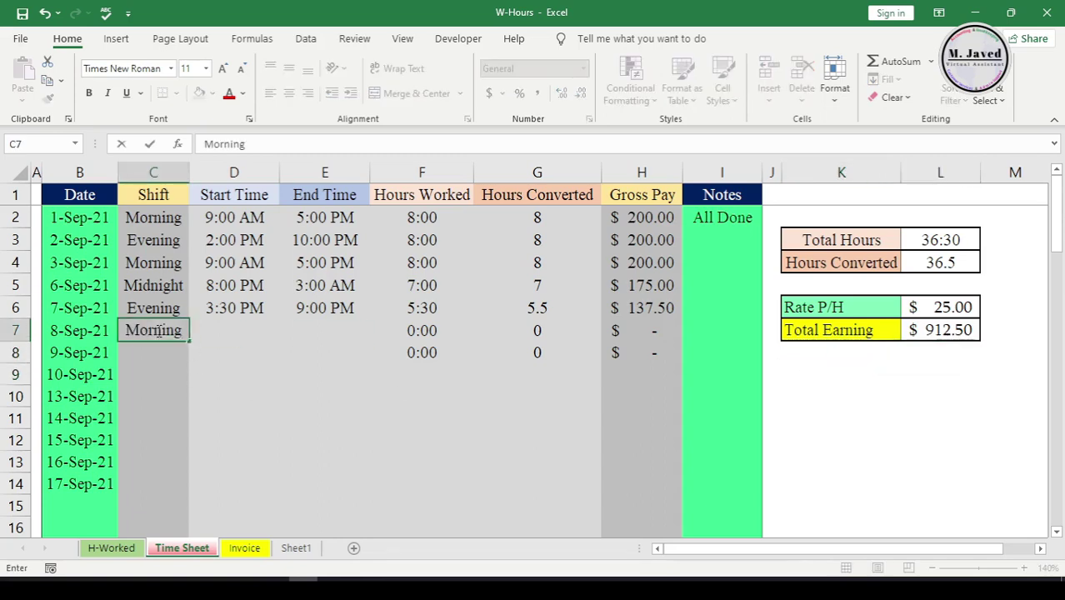
{"action": "key", "text": "Tab"}
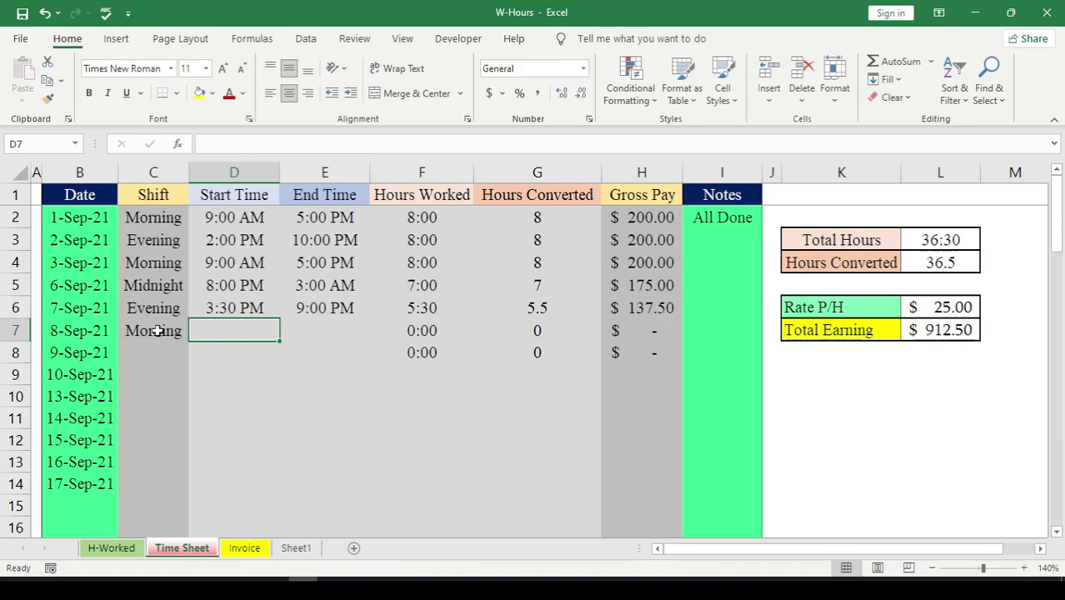
{"action": "type", "text": "9:30 AM"}
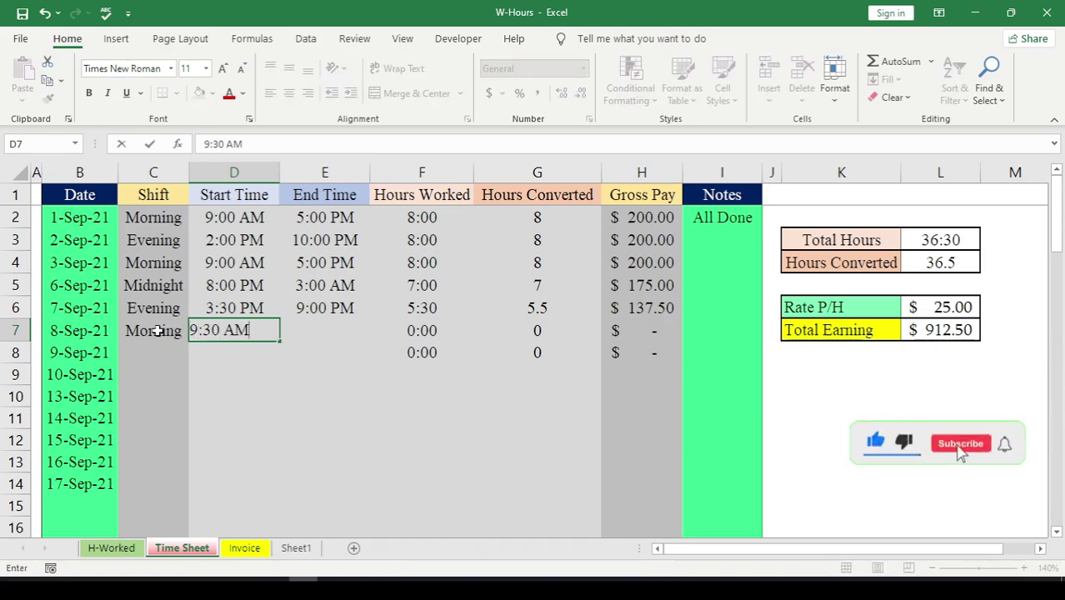
{"action": "key", "text": "Tab"}
{"action": "type", "text": "4:00 PM"}
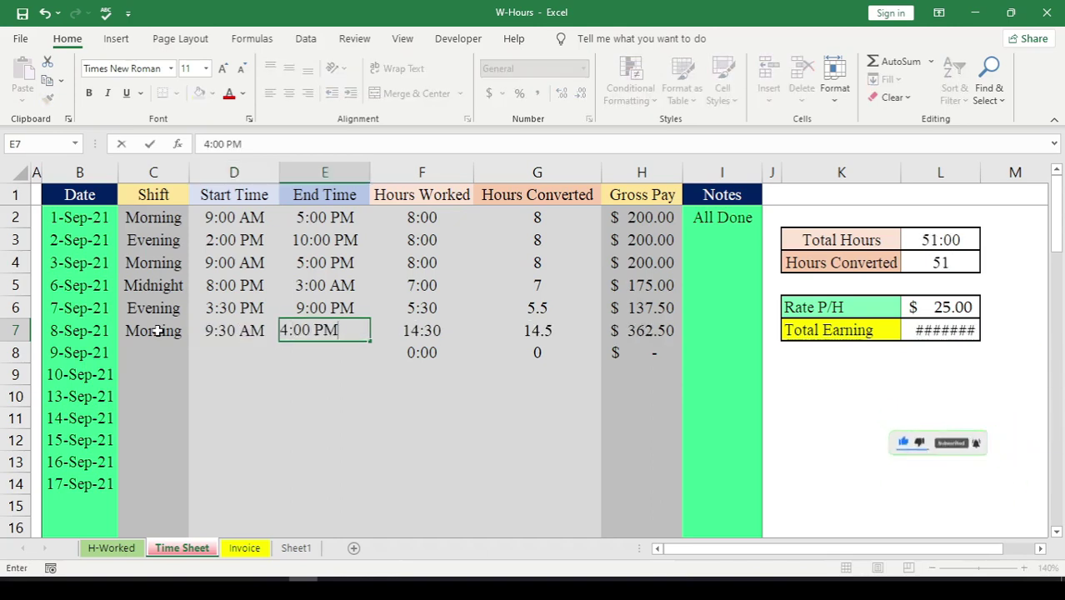
{"action": "key", "text": "ctrl+Return"}
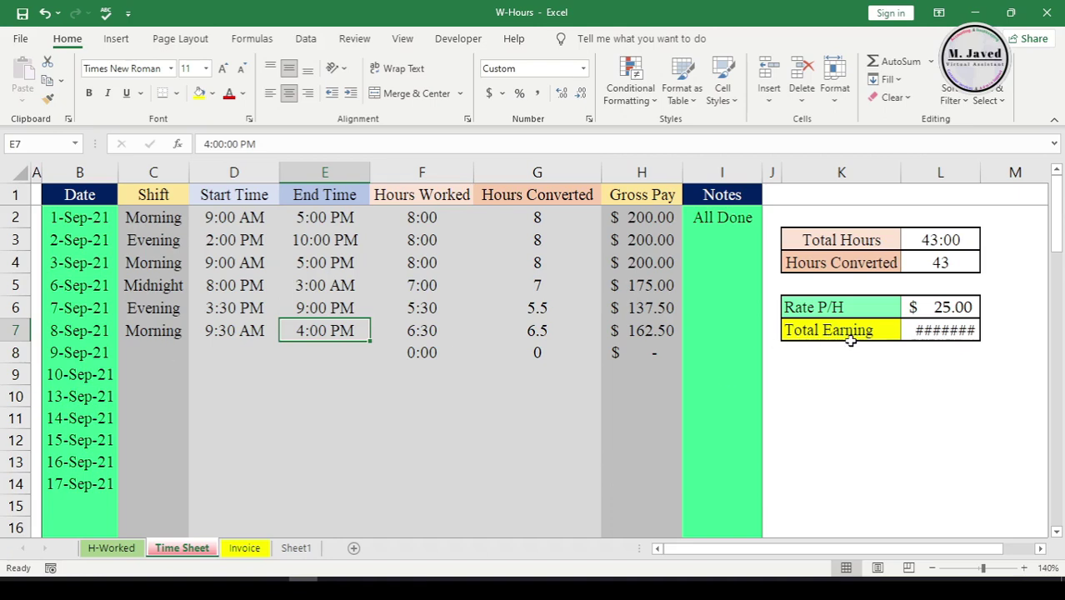
{"action": "left_click", "coordinate": [920, 331]}
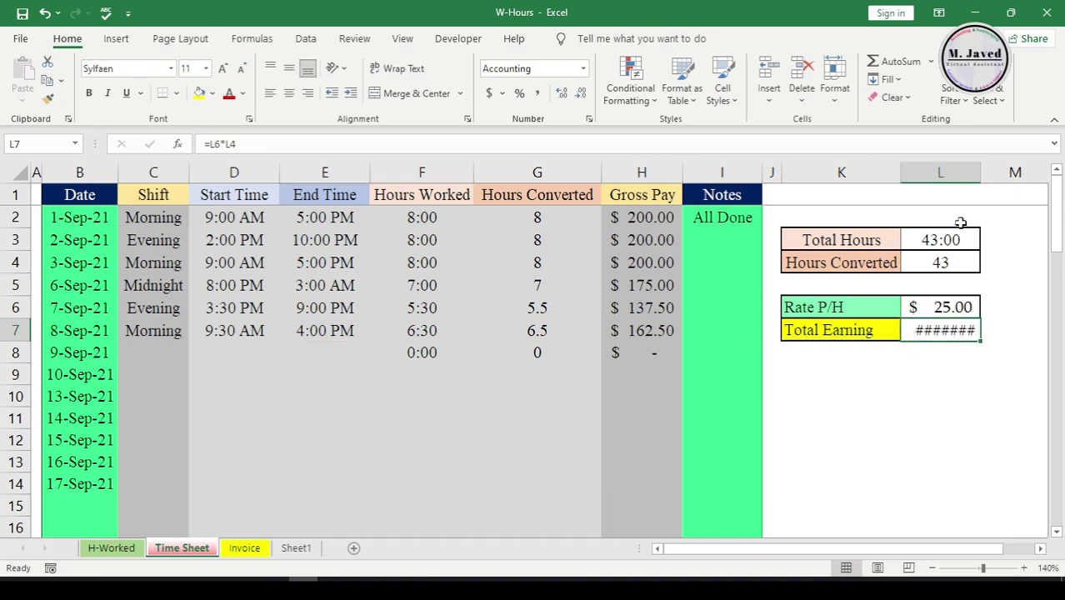
{"action": "double_click", "coordinate": [979, 169]}
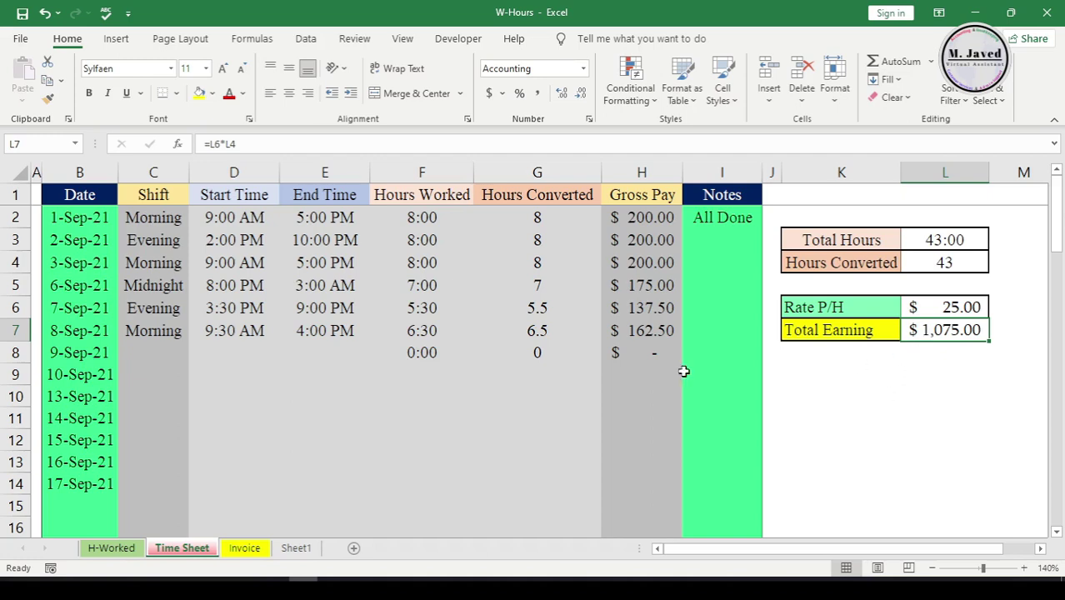
Step: Clear the unused row 8 results in F8:H8
{"action": "left_click", "coordinate": [407, 396]}
{"action": "left_click_drag", "start_coordinate": [422, 352], "coordinate": [650, 352]}
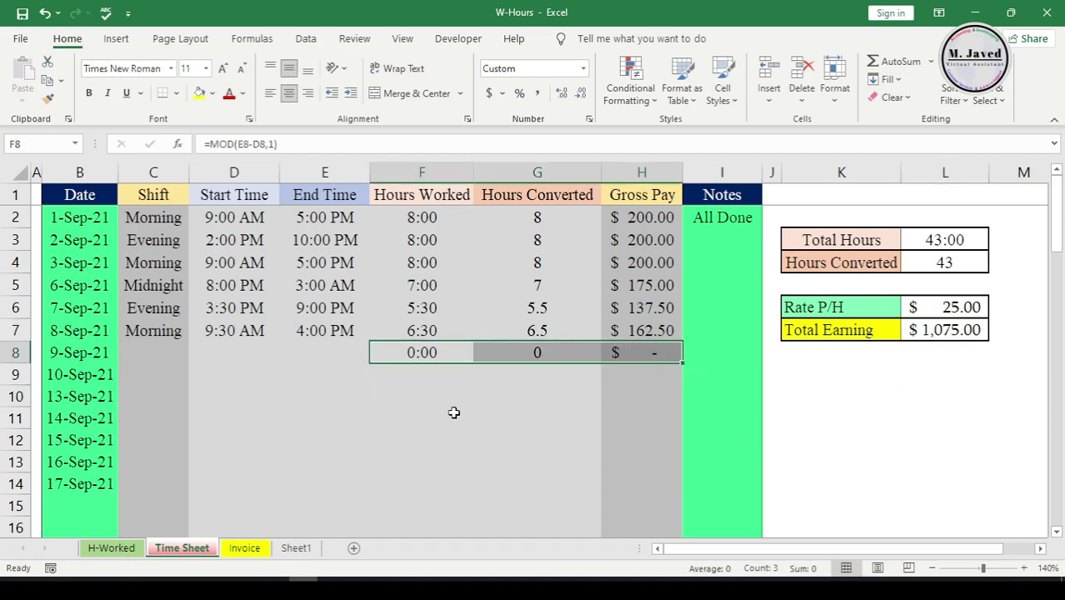
{"action": "key", "text": "Delete"}
Step: Fill the All Done note from I2 down through I7
{"action": "left_click", "coordinate": [416, 412]}
{"action": "left_click", "coordinate": [710, 220]}
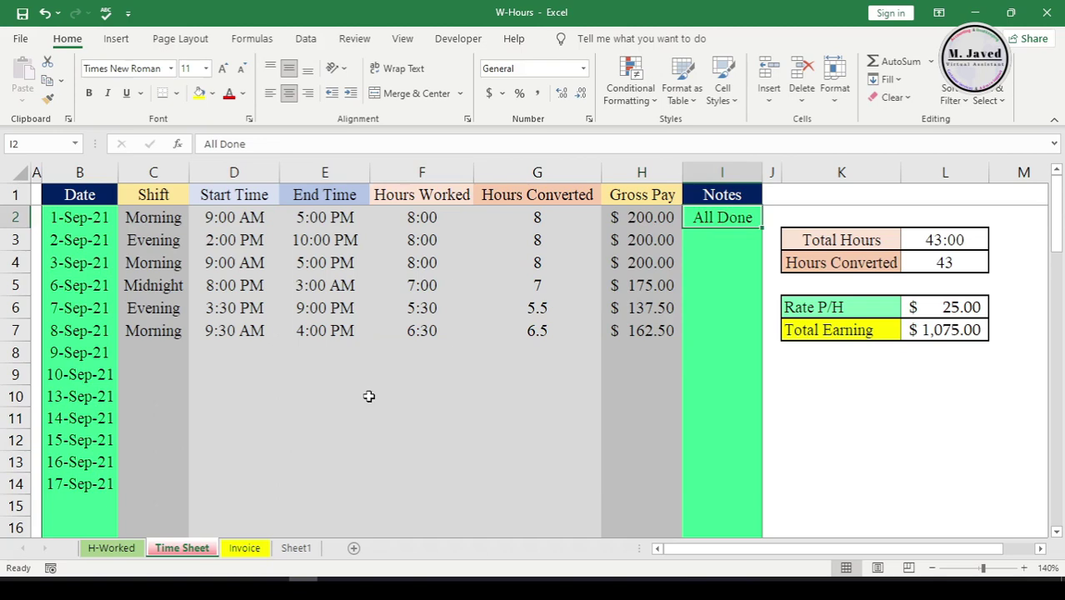
{"action": "left_click_drag", "start_coordinate": [761, 227], "coordinate": [756, 331]}
{"action": "left_click", "coordinate": [419, 376]}
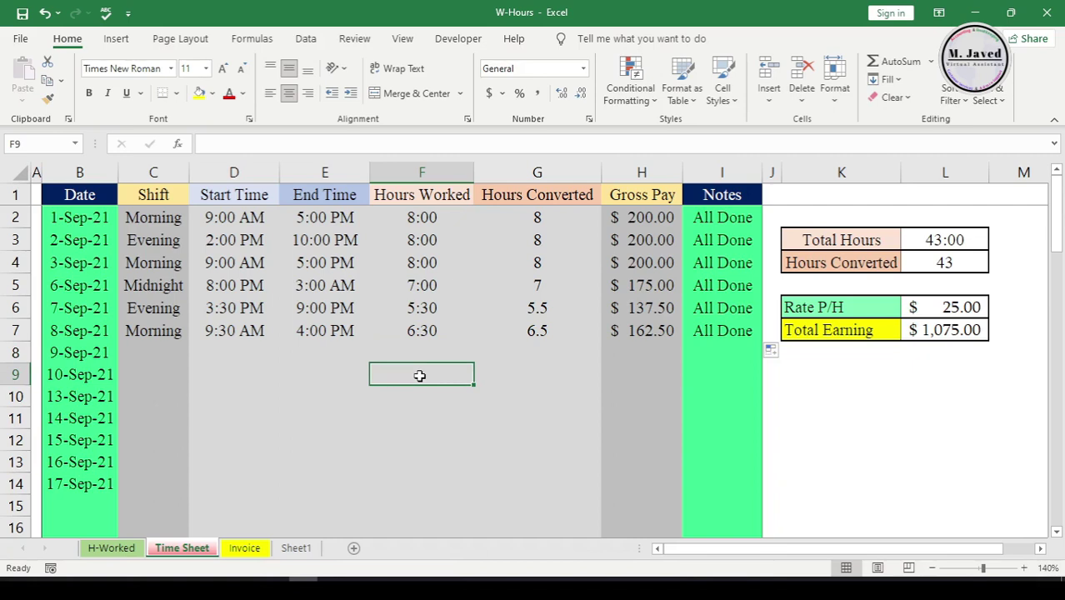
{"action": "key", "text": "Escape"}
Step: On the Invoice sheet, set the ribbon to Show Tabs only and zoom in
{"action": "left_click", "coordinate": [245, 547]}
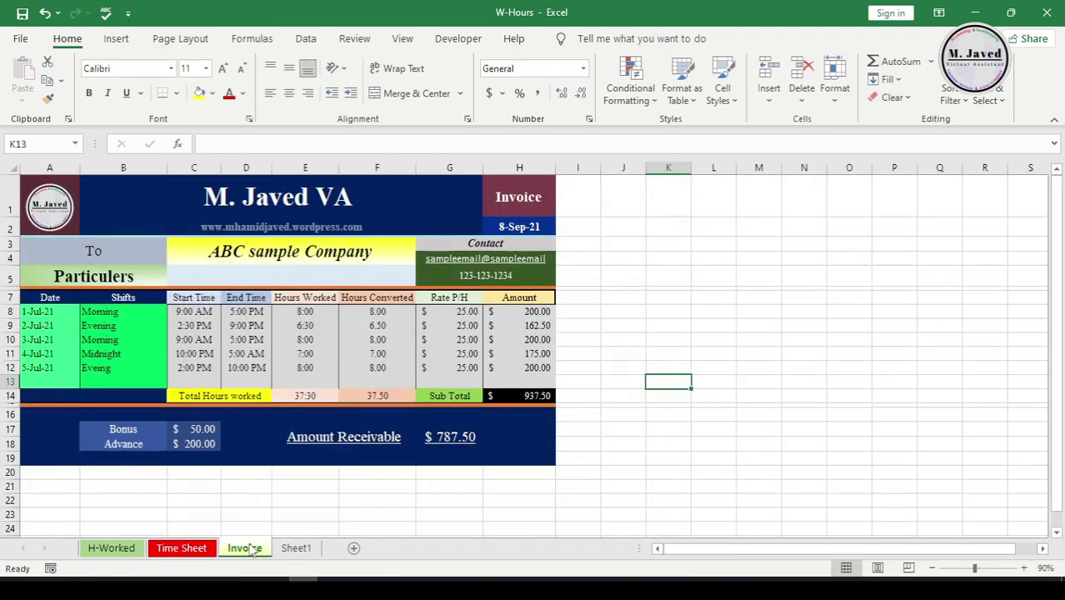
{"action": "key", "text": "ctrl+Home"}
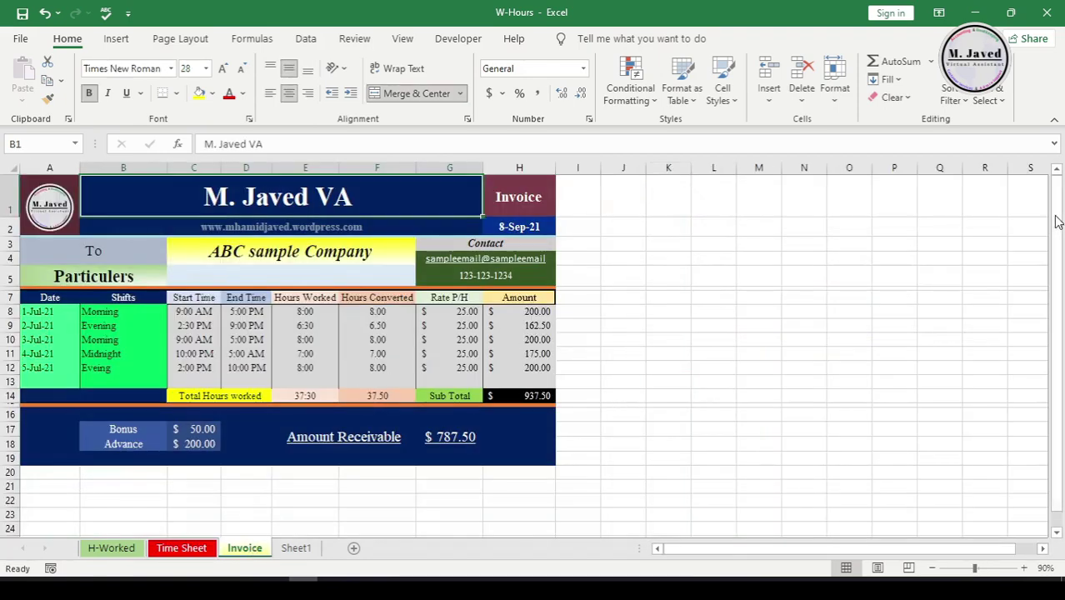
{"action": "left_click", "coordinate": [939, 12]}
{"action": "left_click", "coordinate": [939, 93]}
{"action": "left_click", "coordinate": [1023, 567]}
{"action": "left_click", "coordinate": [1024, 567]}
{"action": "left_click", "coordinate": [1023, 567]}
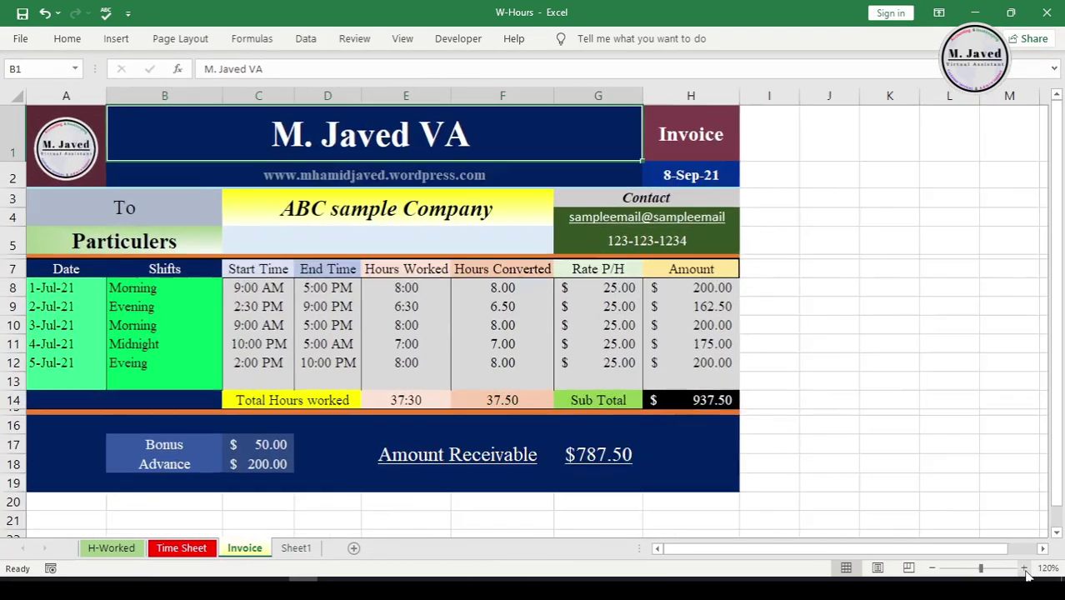
{"action": "left_click", "coordinate": [1023, 567]}
Step: Review the invoice line items A8:H13, Sub Total, Bonus/Advance block and Amount Receivable
{"action": "left_click_drag", "start_coordinate": [93, 304], "coordinate": [766, 400]}
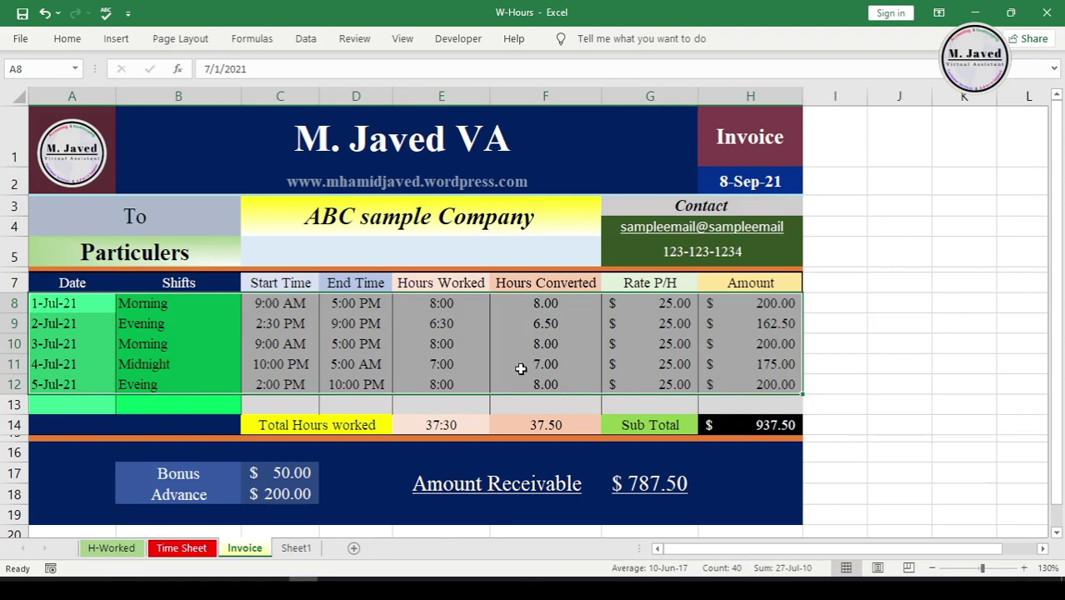
{"action": "left_click", "coordinate": [370, 468]}
{"action": "left_click", "coordinate": [374, 450]}
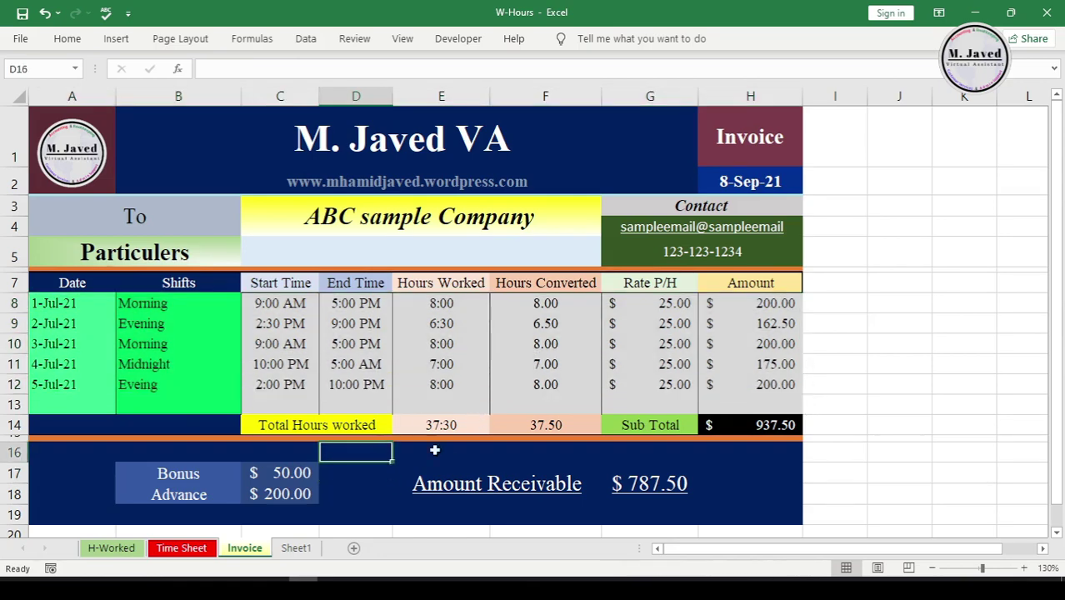
{"action": "left_click", "coordinate": [762, 436]}
{"action": "left_click_drag", "start_coordinate": [179, 473], "coordinate": [312, 497]}
{"action": "left_click", "coordinate": [352, 477]}
{"action": "left_click_drag", "start_coordinate": [585, 501], "coordinate": [683, 482]}
{"action": "left_click", "coordinate": [751, 481]}
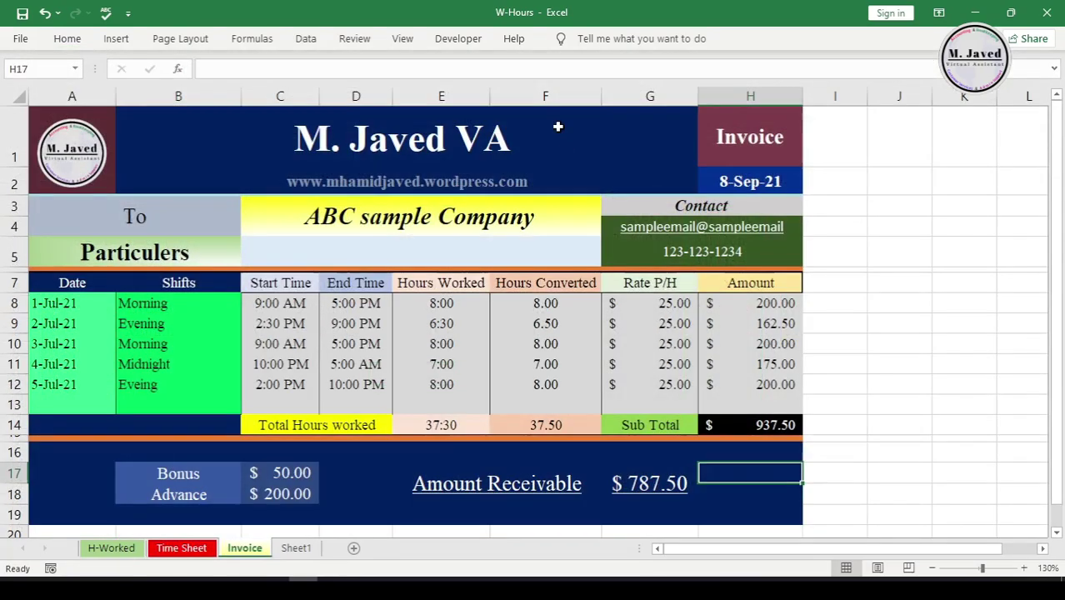
{"action": "left_click", "coordinate": [557, 128]}
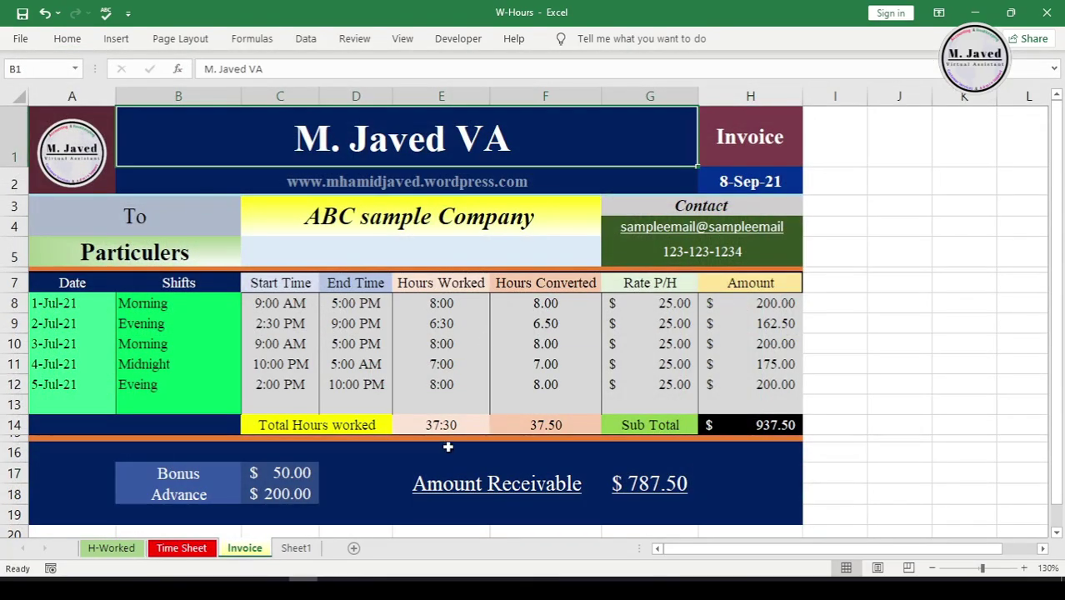